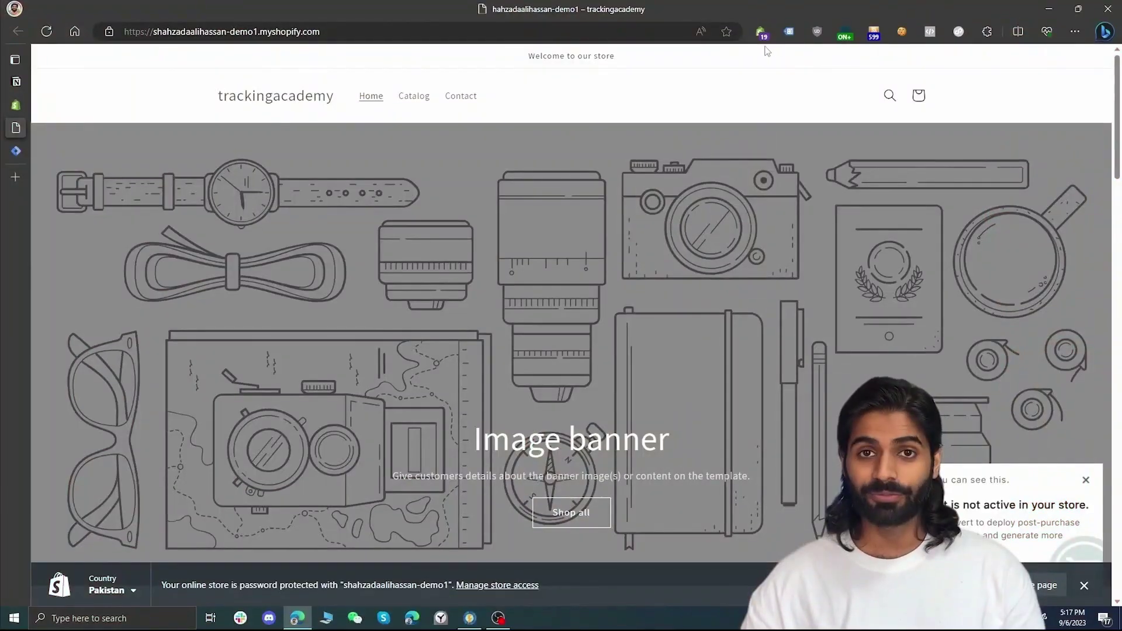
- Check the storefront with Tag Assistant, finding no tags, then go to the Tag Manager accounts list
click(785, 34)
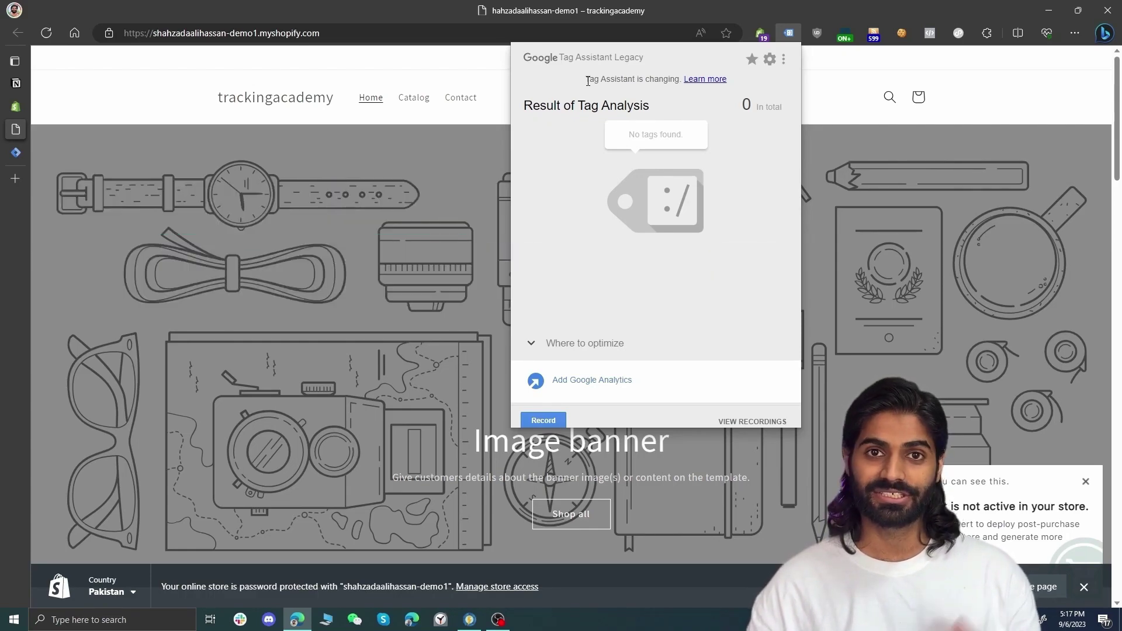
click(15, 106)
click(16, 153)
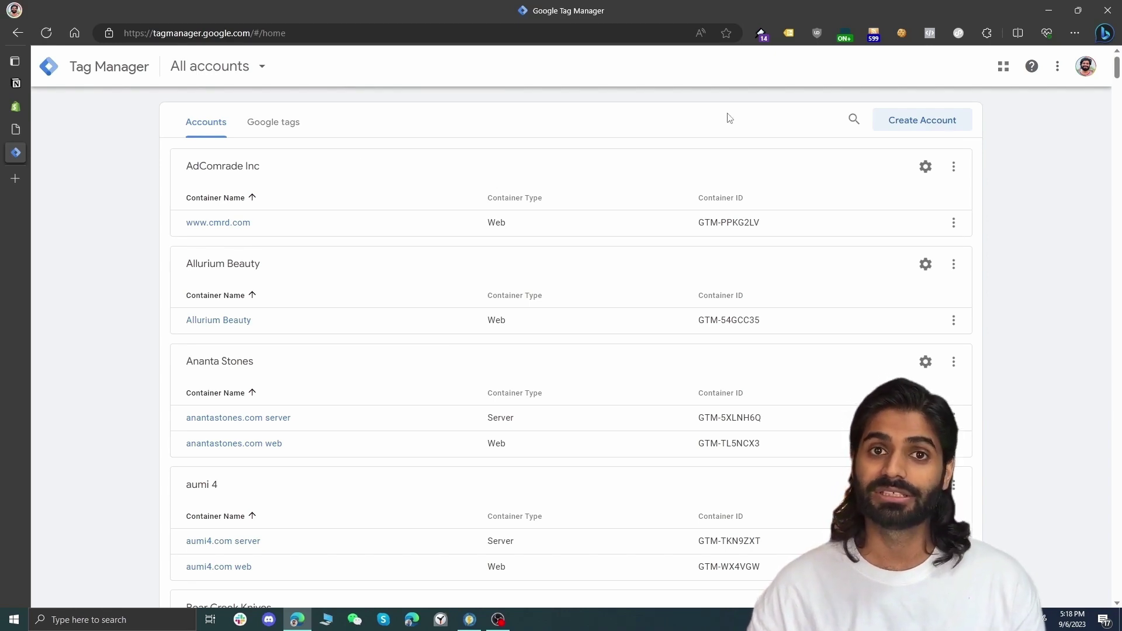
- Start a new account and enter the account name Tracking Academy
click(921, 121)
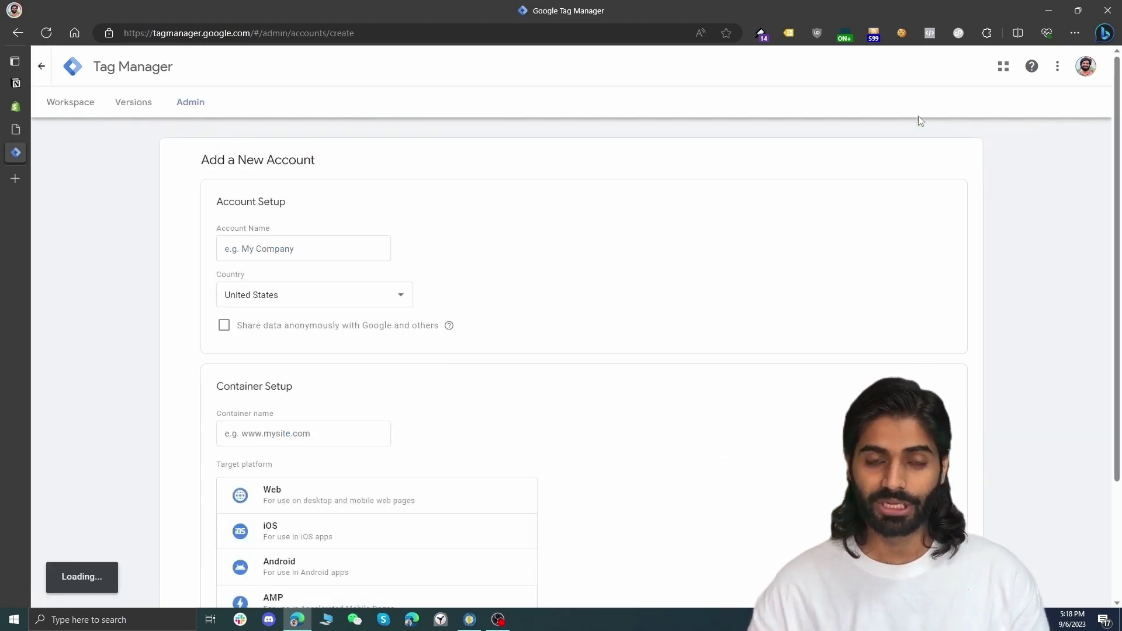
click(342, 248)
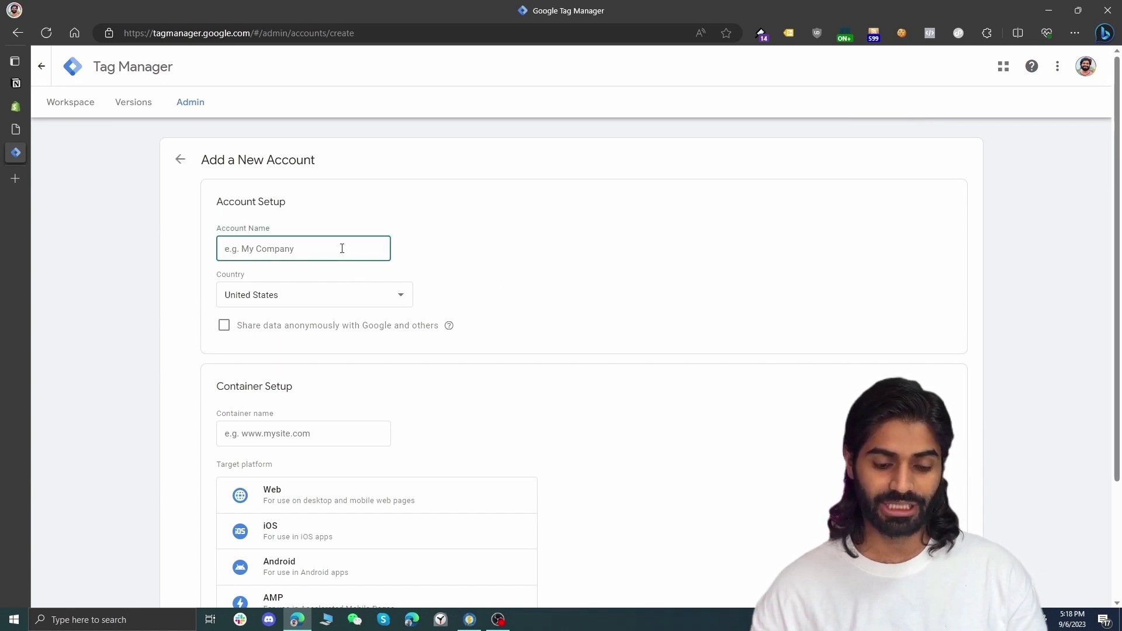
text(Trac)
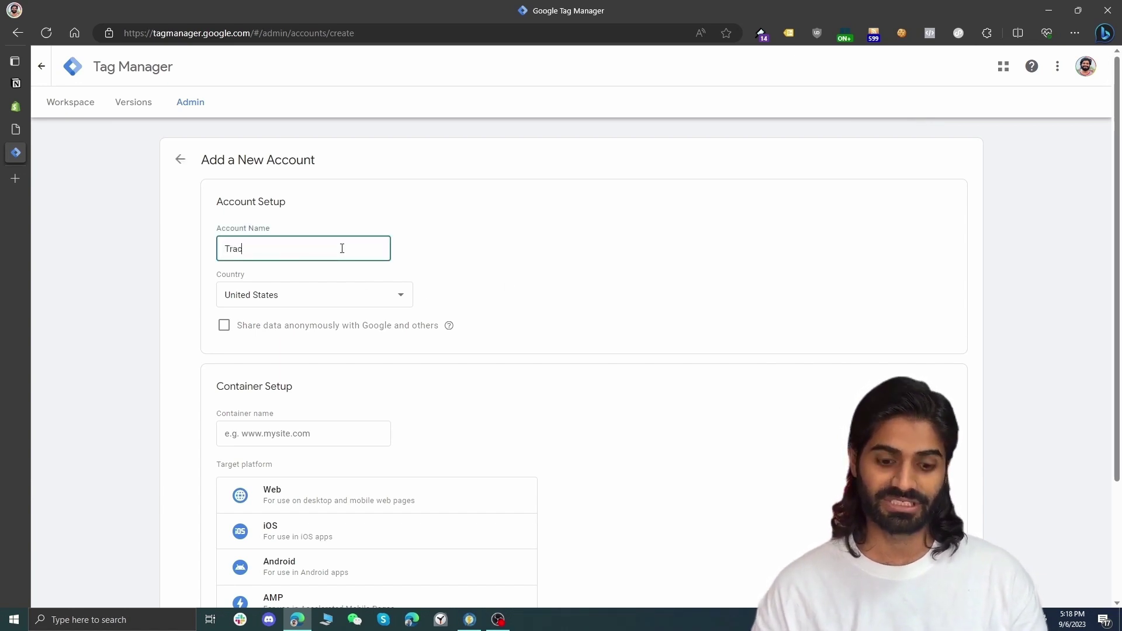
text(king Academy)
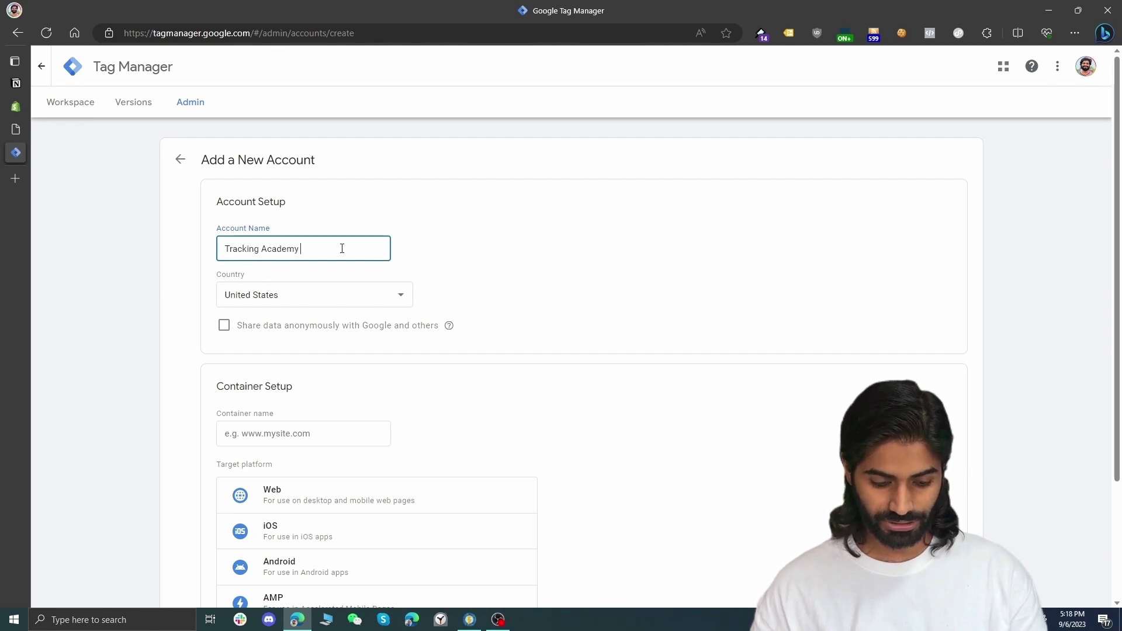
scroll(342, 248, down, 3)
- Name the container TrackingAcademy.com and choose Web as its target platform
click(311, 280)
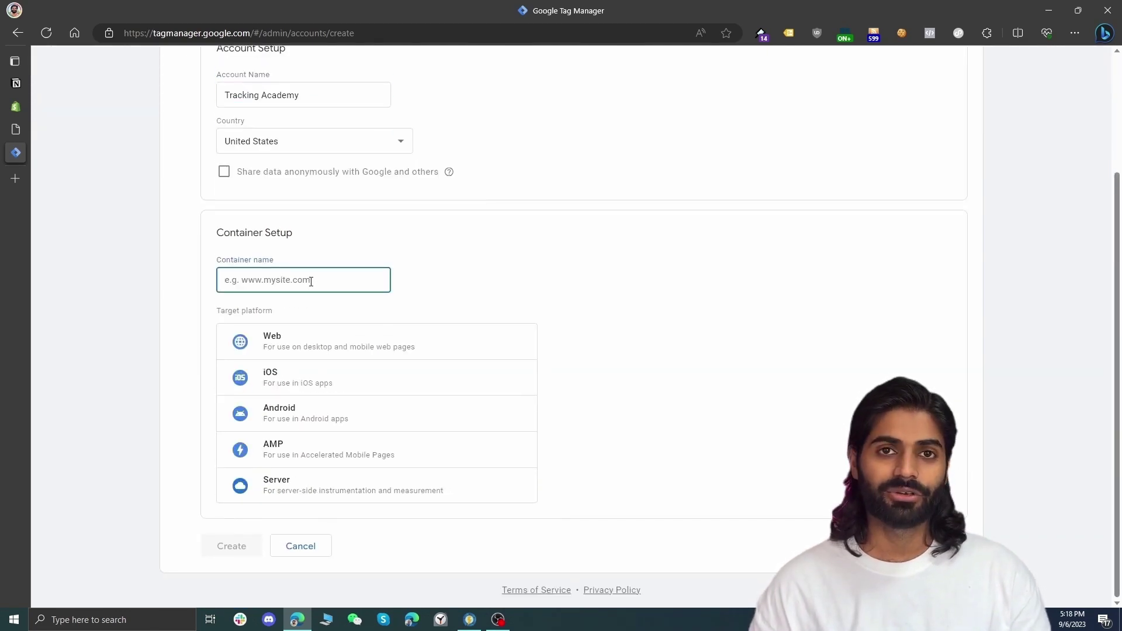
text(Tracking Academy)
key(BackSpace)
key(End)
text(.c)
click(305, 341)
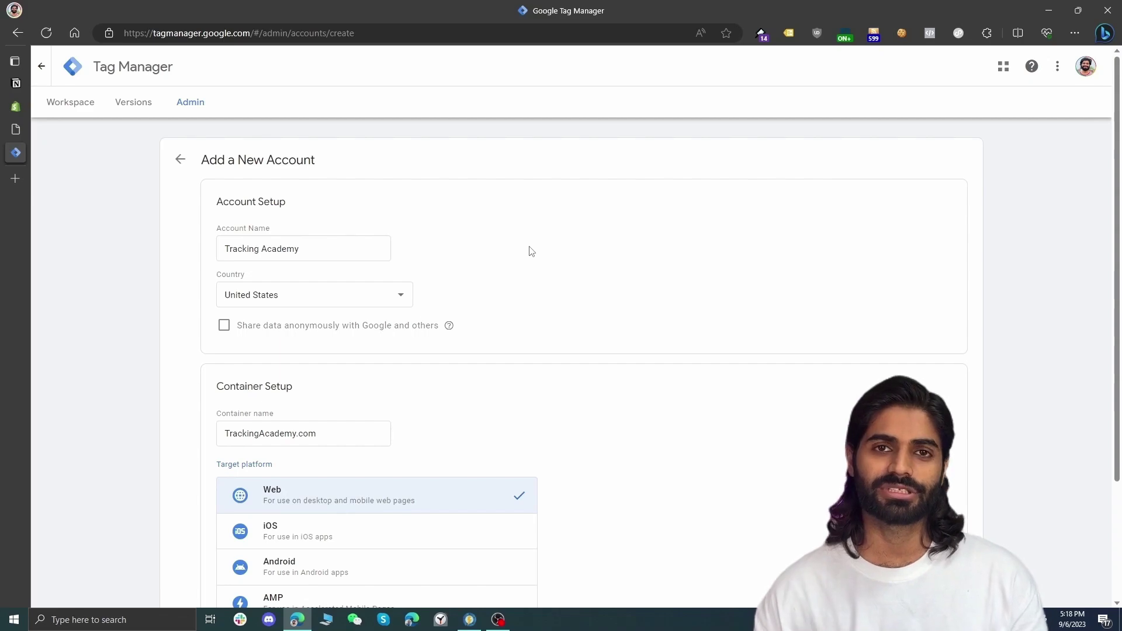
scroll(530, 250, down, 3)
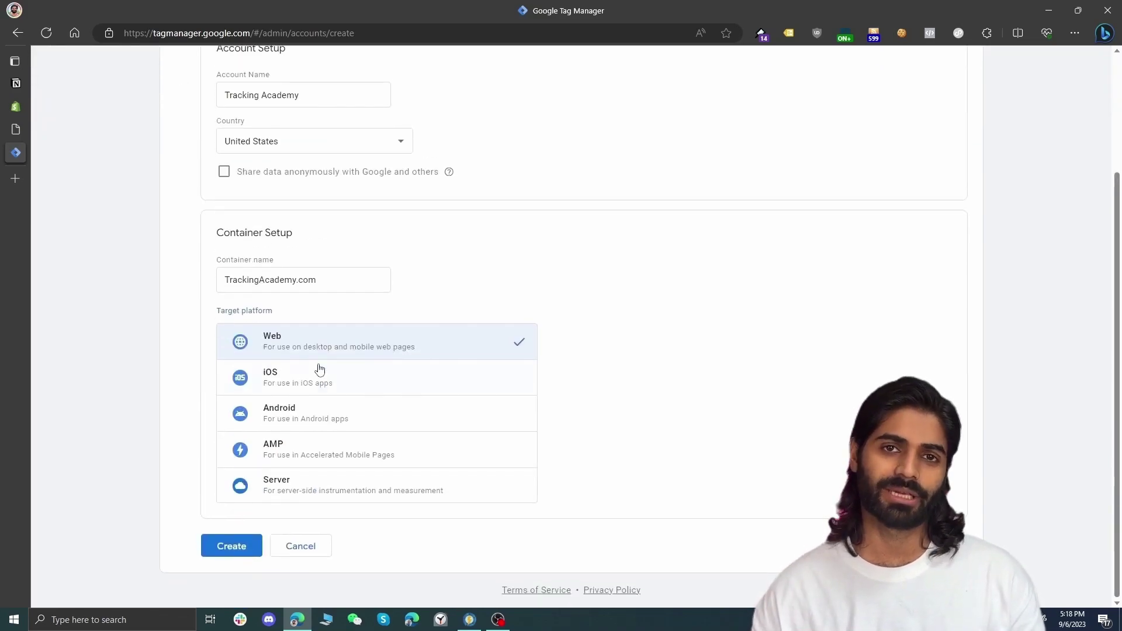
- Create the account and container GTM-KNWHSM8N, accepting the GDPR and service terms, then go to Admin
click(231, 546)
click(320, 590)
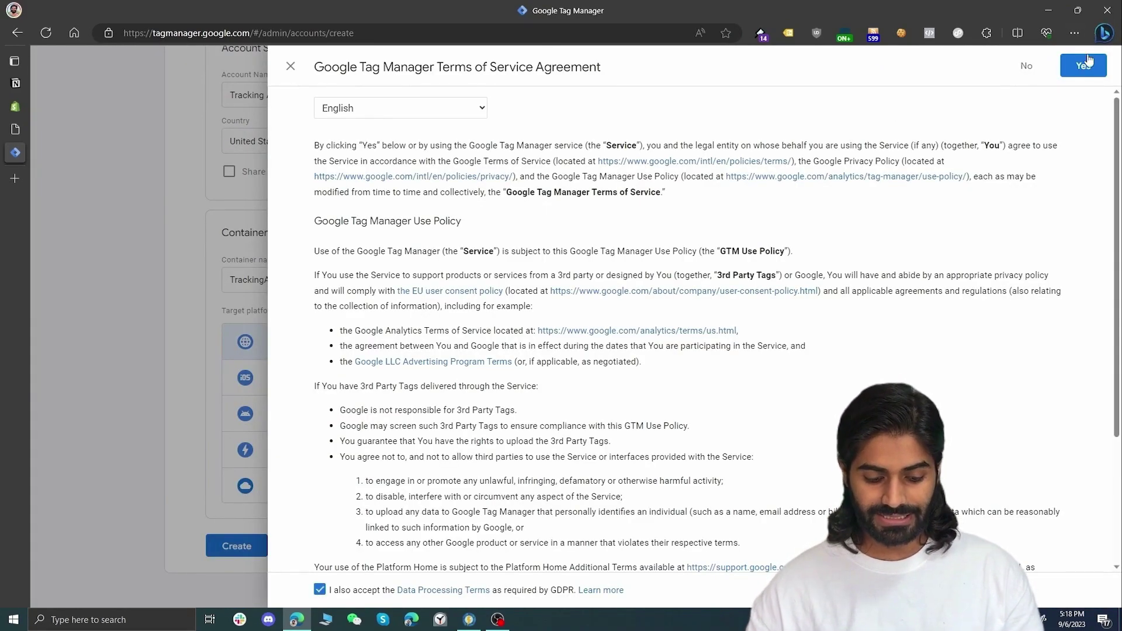
click(1087, 63)
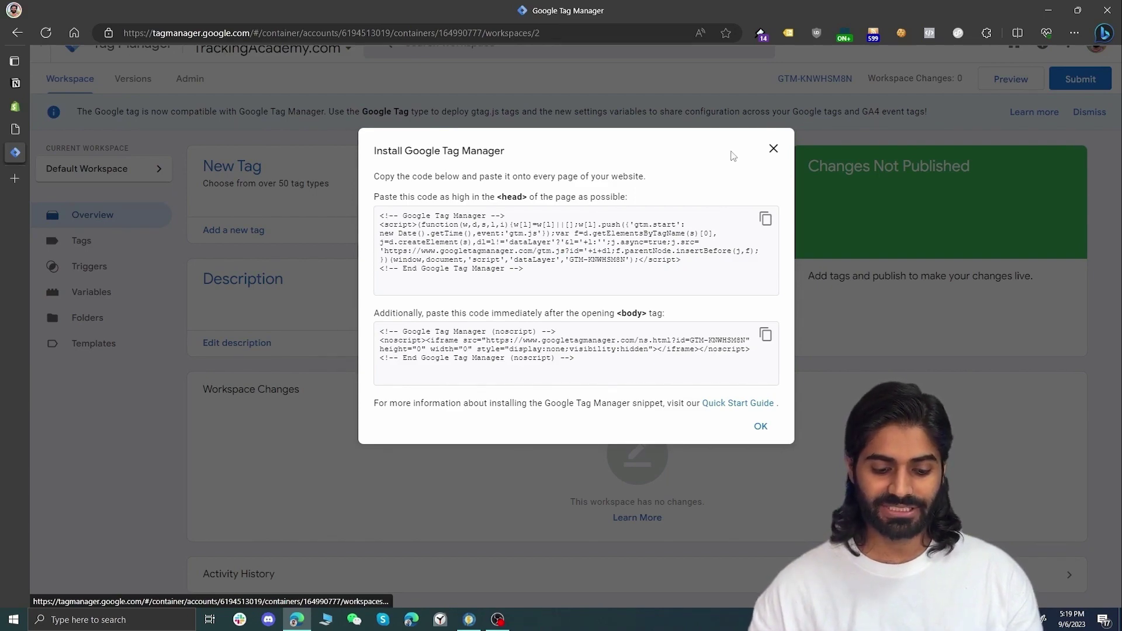
click(774, 148)
scroll(413, 188, up, 1)
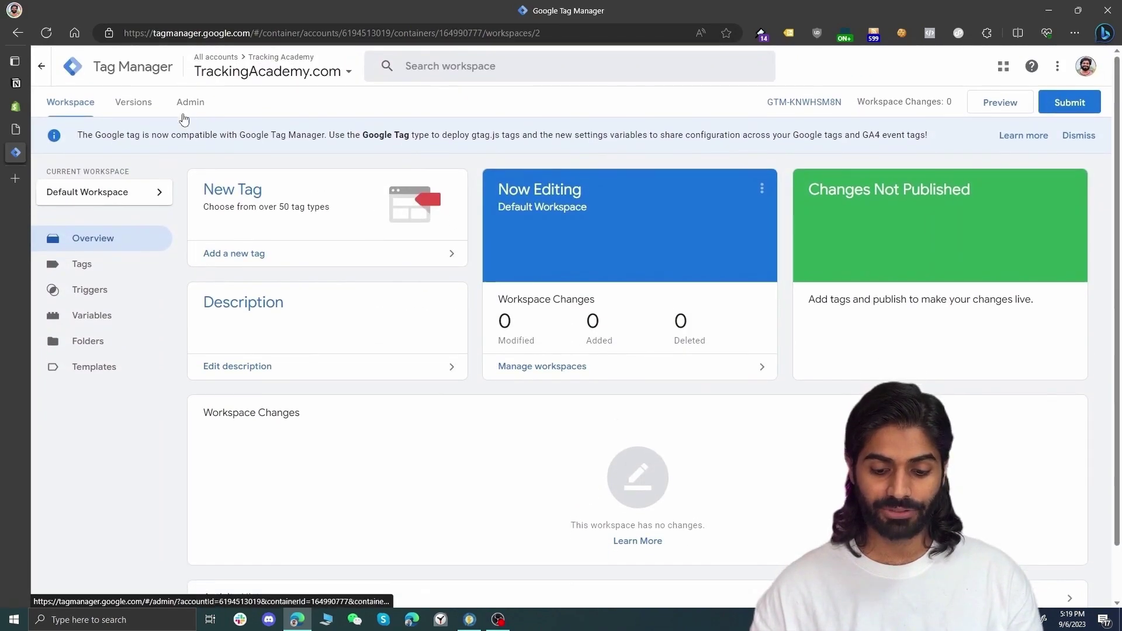
click(186, 110)
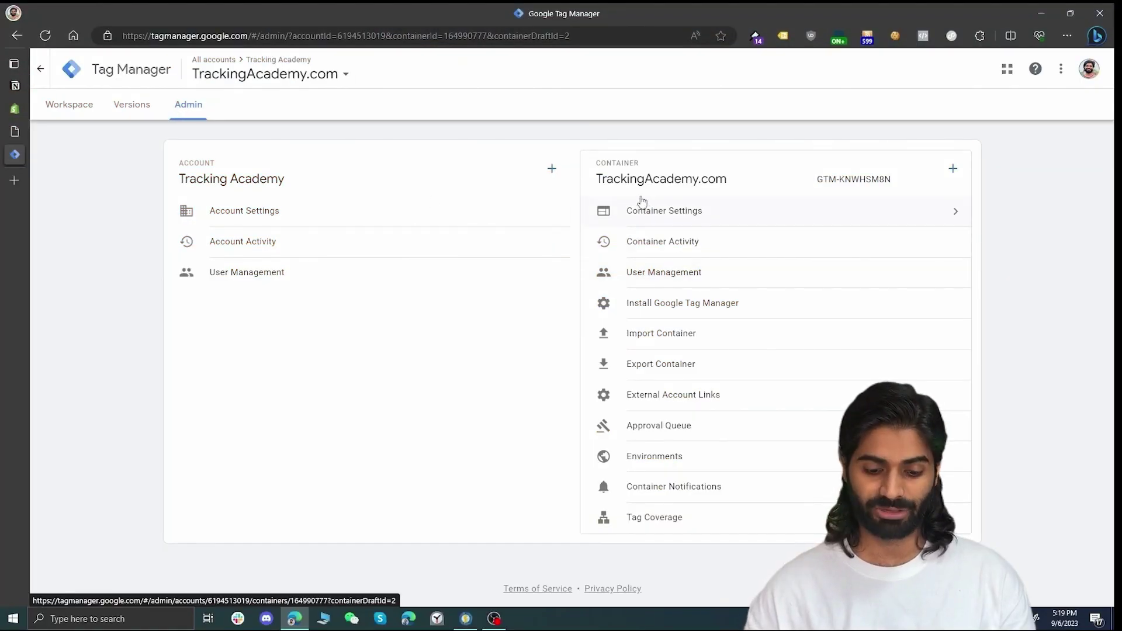
- Open the container's installation code, copy the head snippet, and go to the Shopify Themes page
click(656, 305)
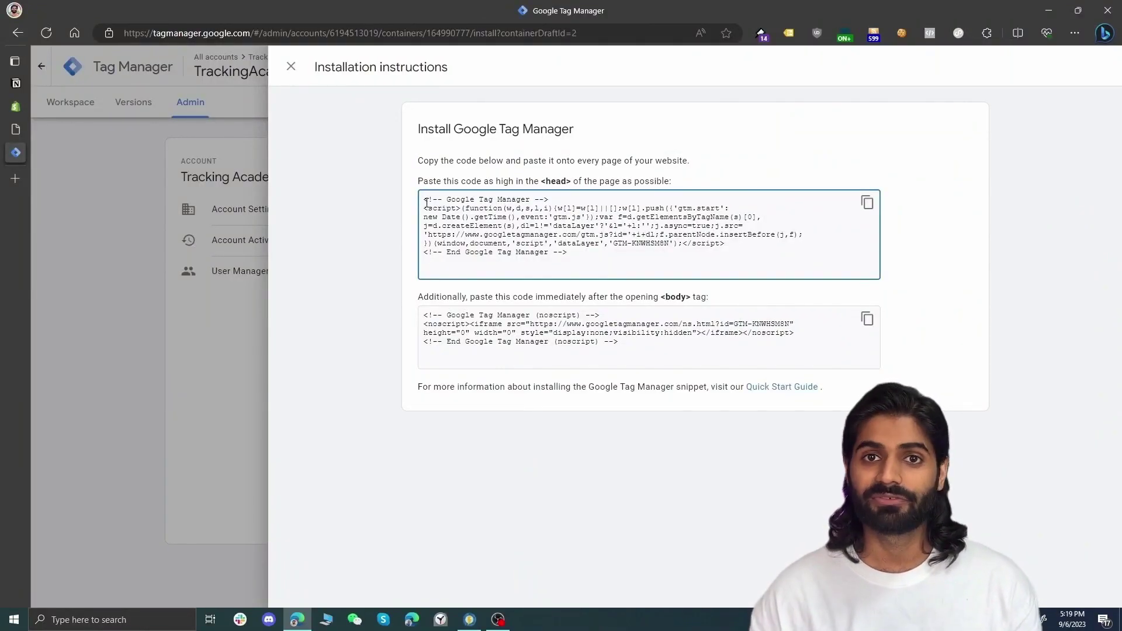
drag(426, 202, 664, 256)
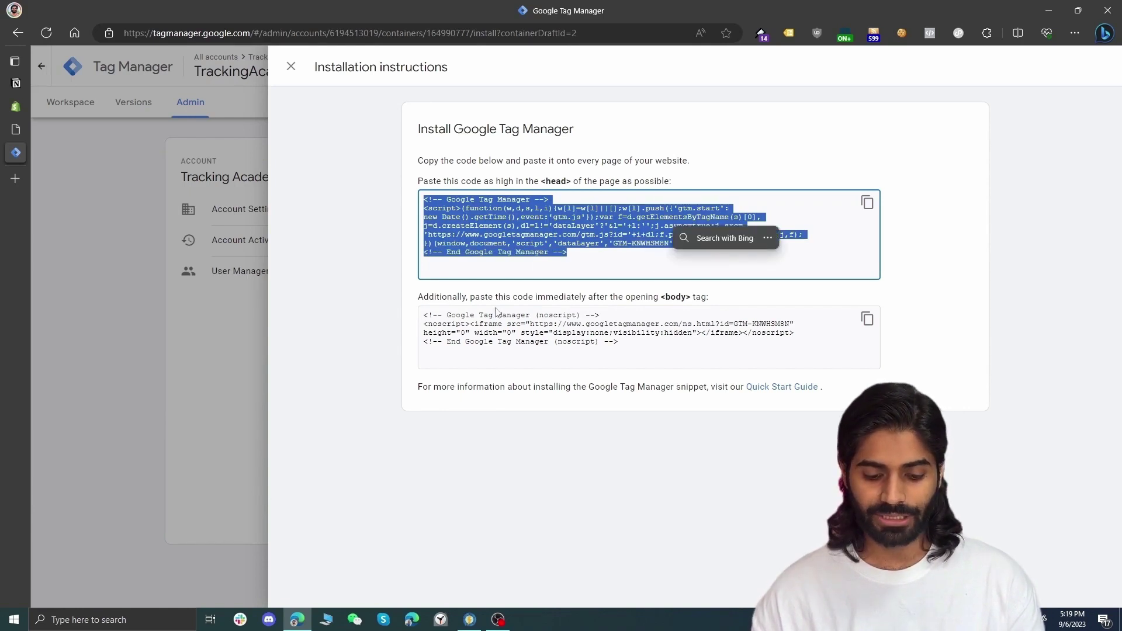
drag(425, 316, 647, 362)
click(646, 363)
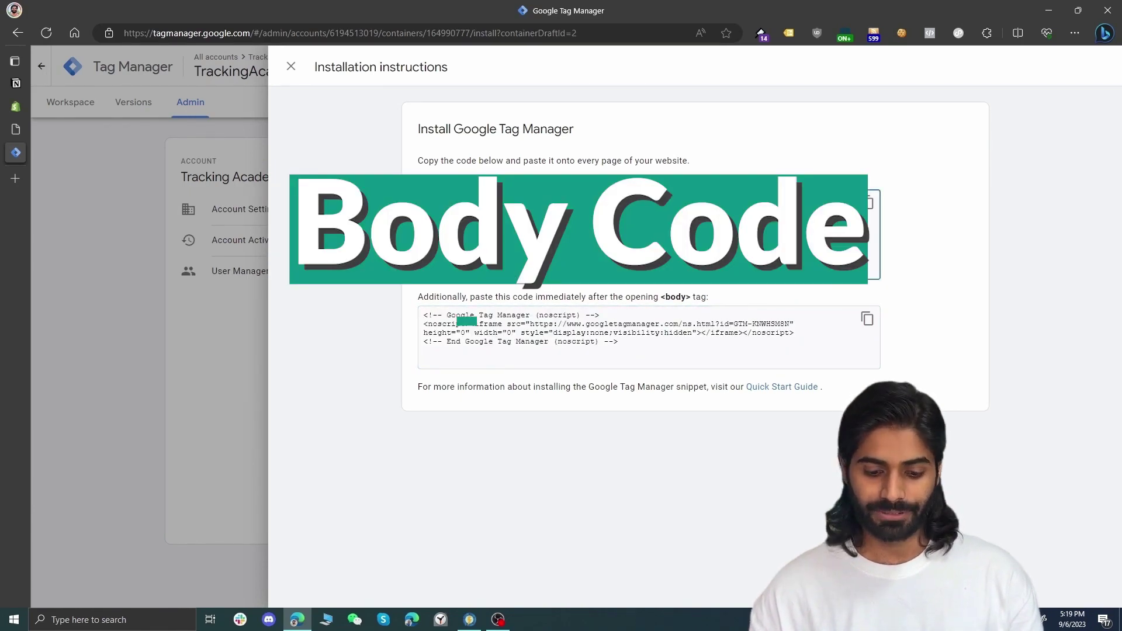
click(869, 203)
click(13, 112)
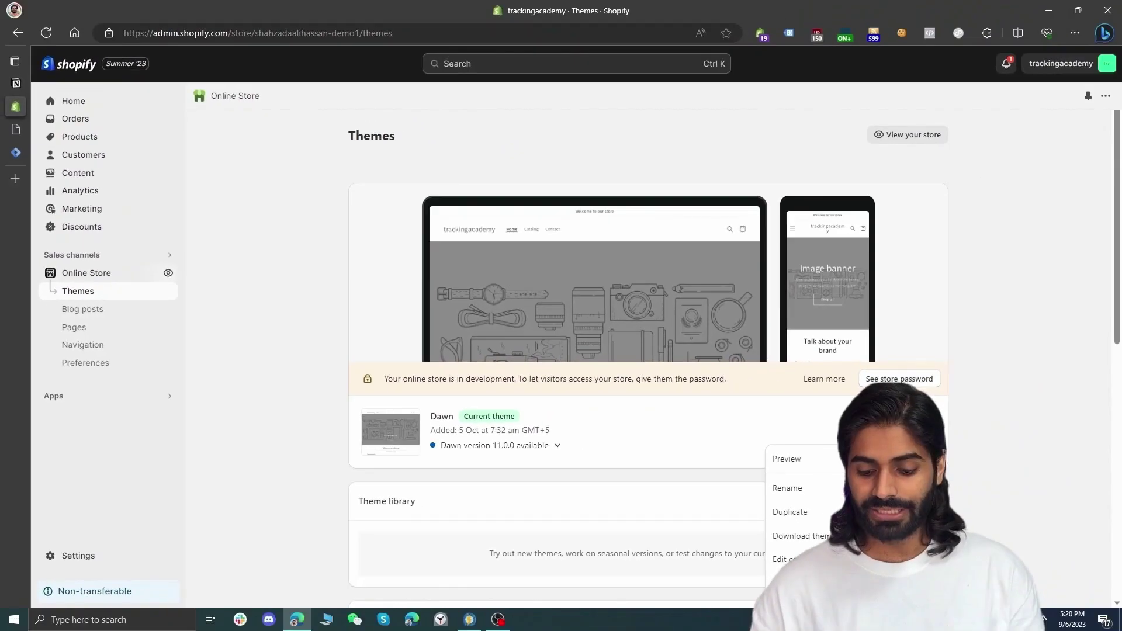
- Open the Dawn theme's code editor on theme.liquid
click(782, 560)
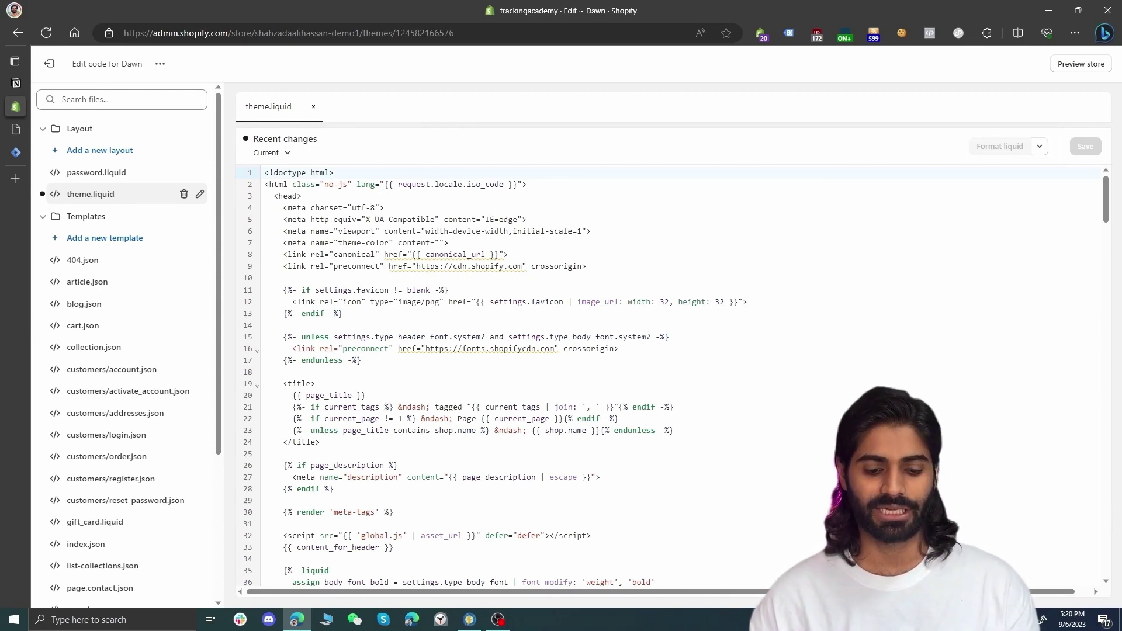
- Paste the GTM head snippet below the head tag and copy the body noscript snippet
key(Return)
key(Return)
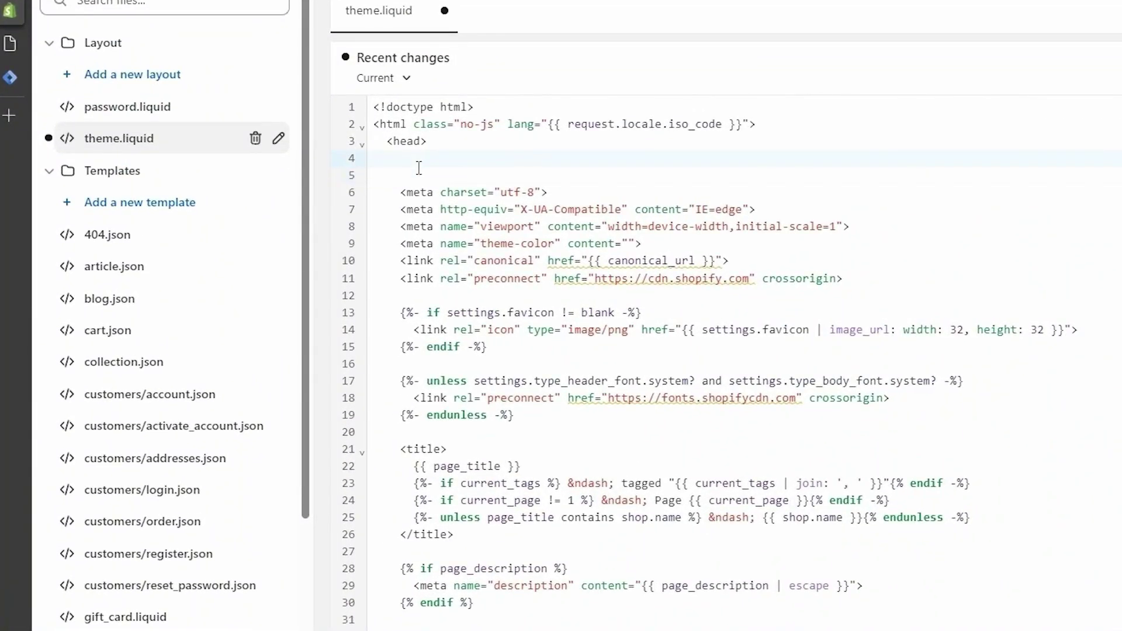
key(ctrl+v)
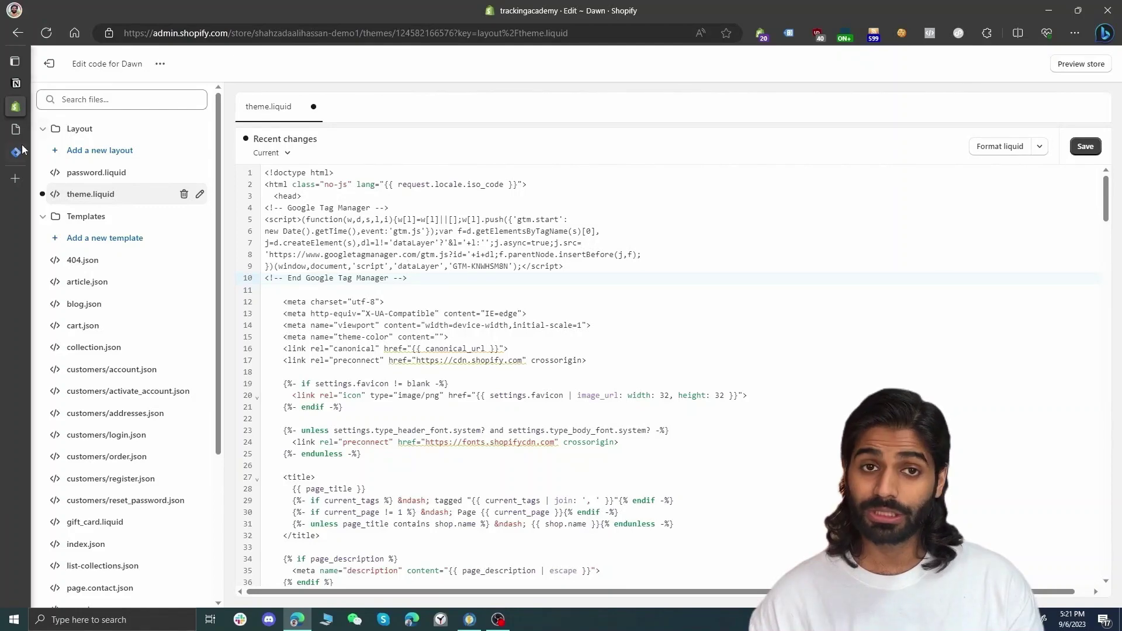
click(9, 77)
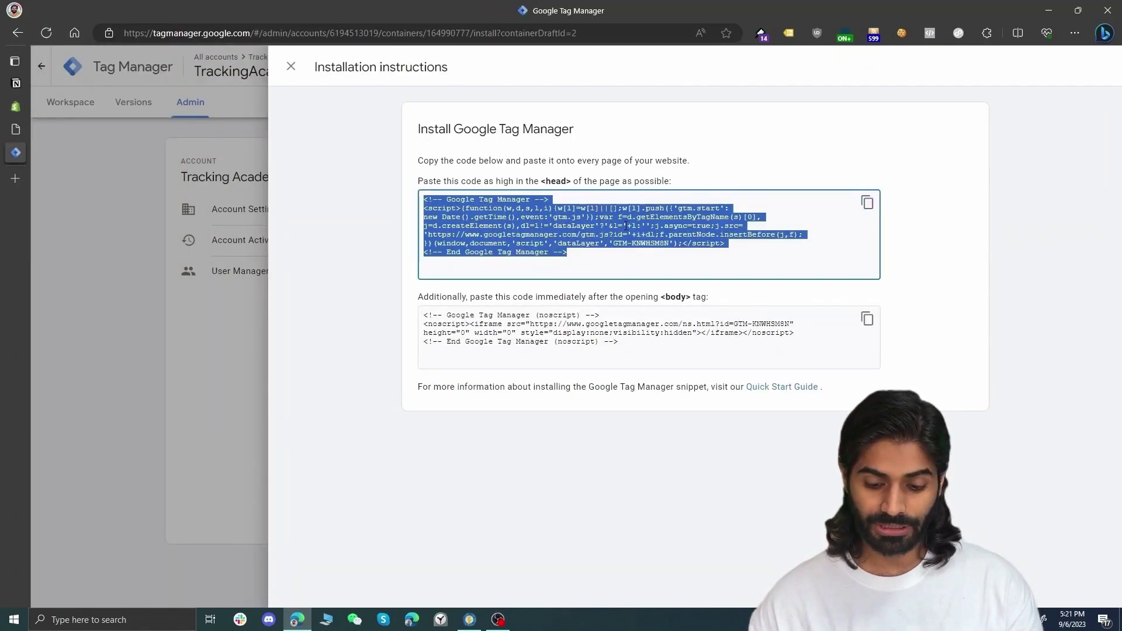
click(868, 319)
click(15, 107)
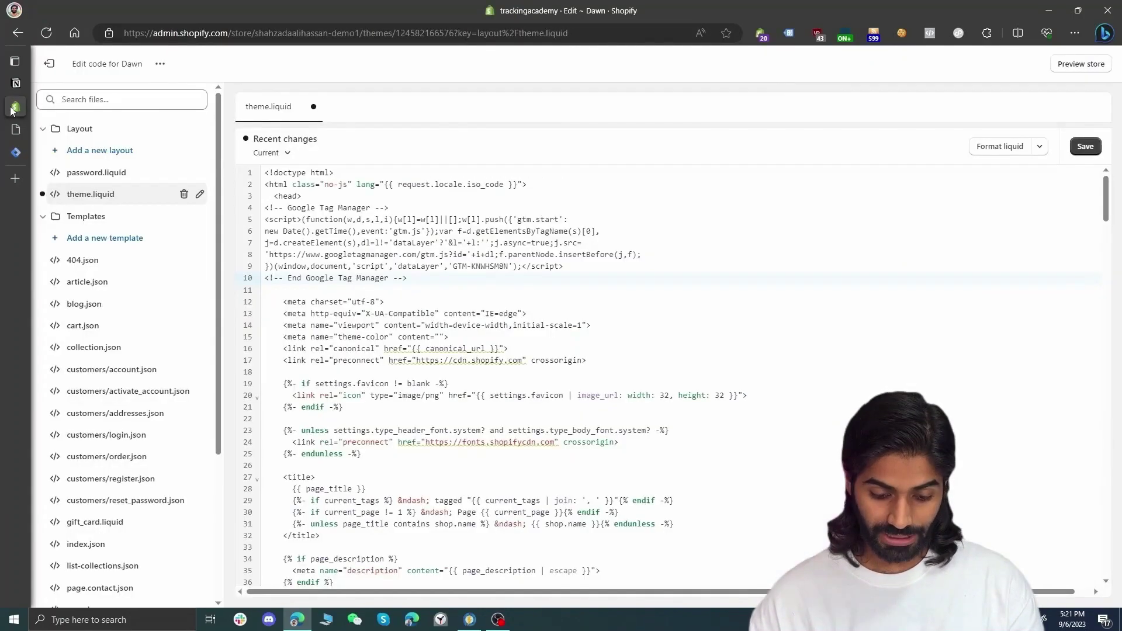
scroll(467, 348, down, 1)
- Find the <body tag in theme.liquid and paste the noscript snippet right below it
click(467, 348)
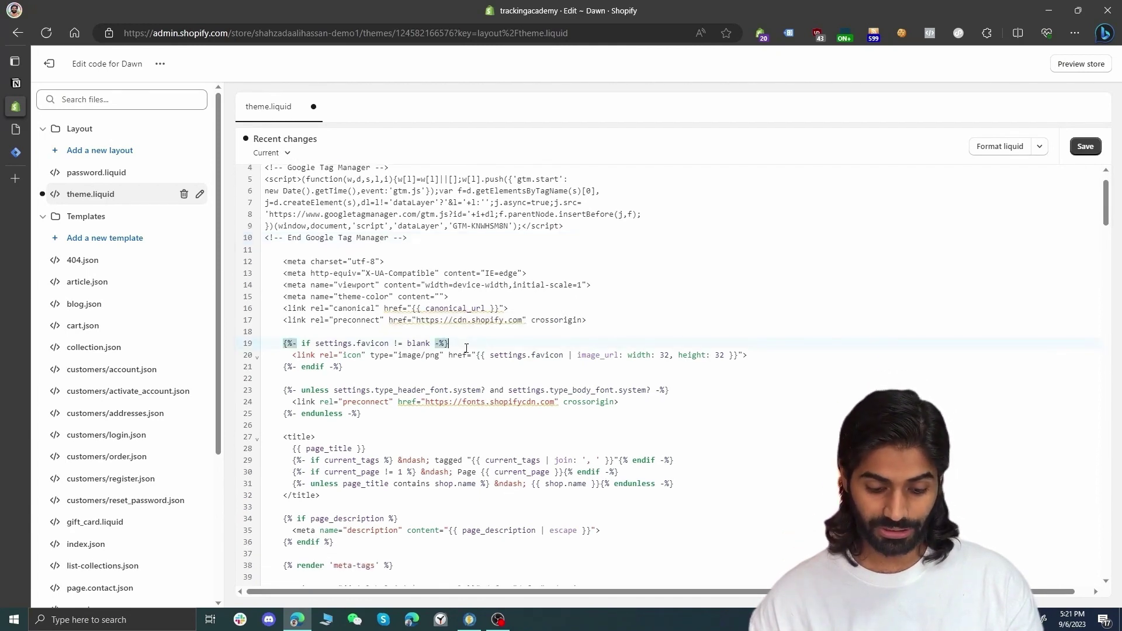
key(ctrl+f)
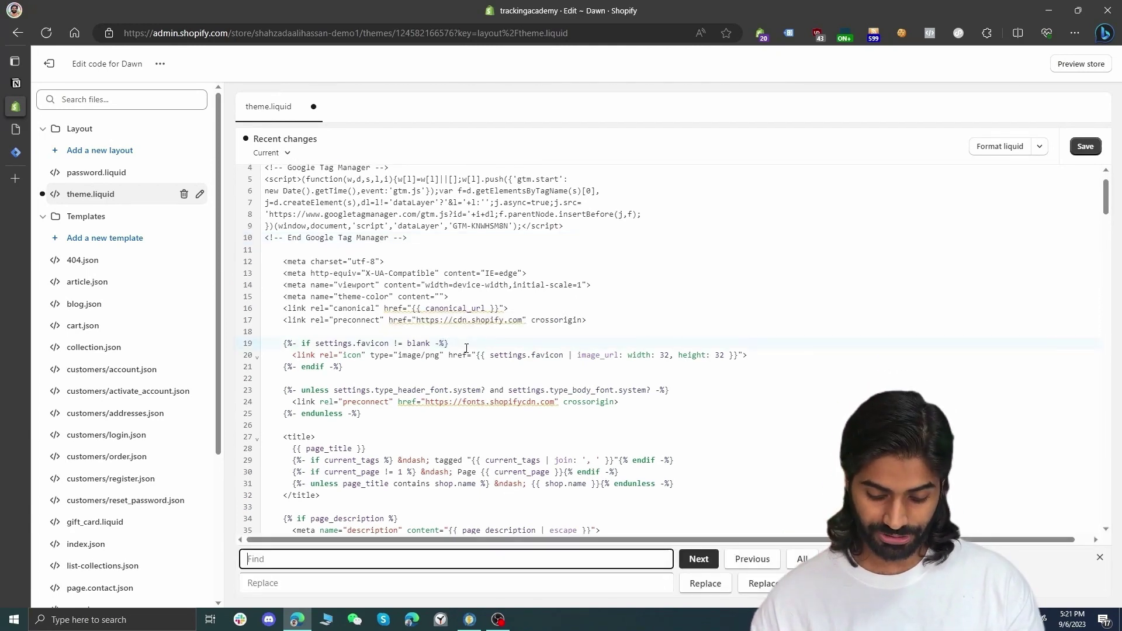
text(<body)
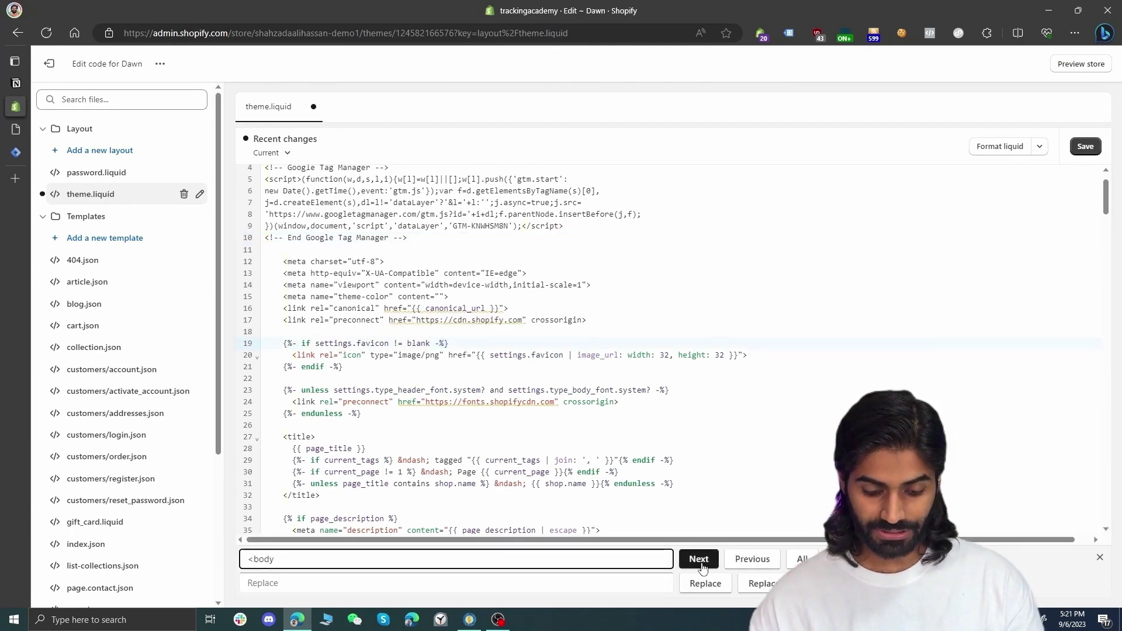
key(Return)
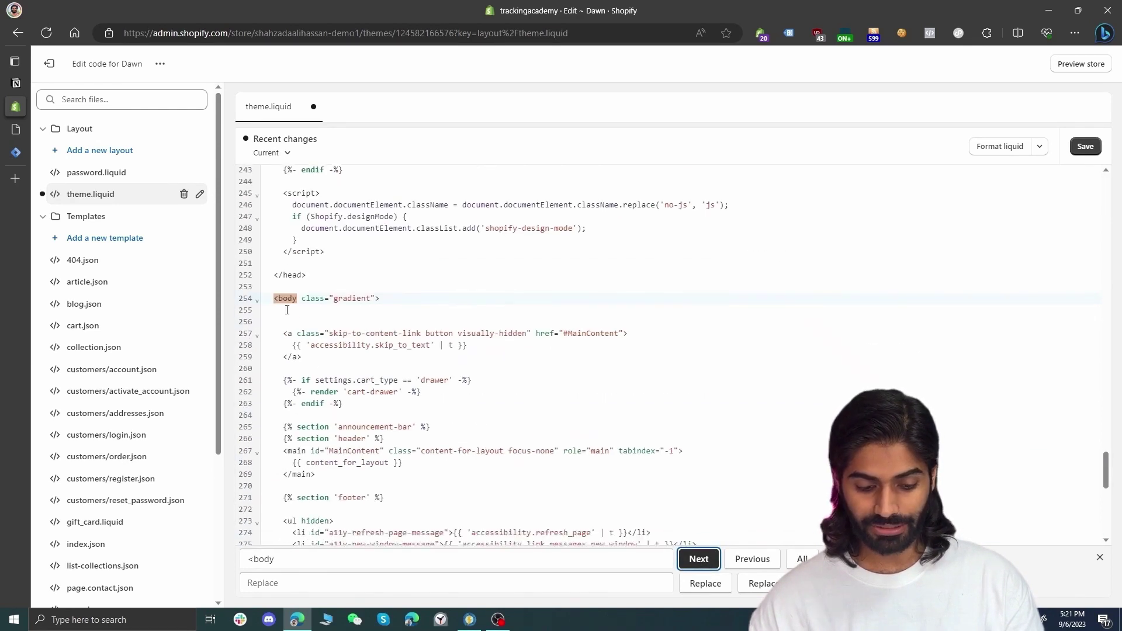
drag(273, 301, 396, 298)
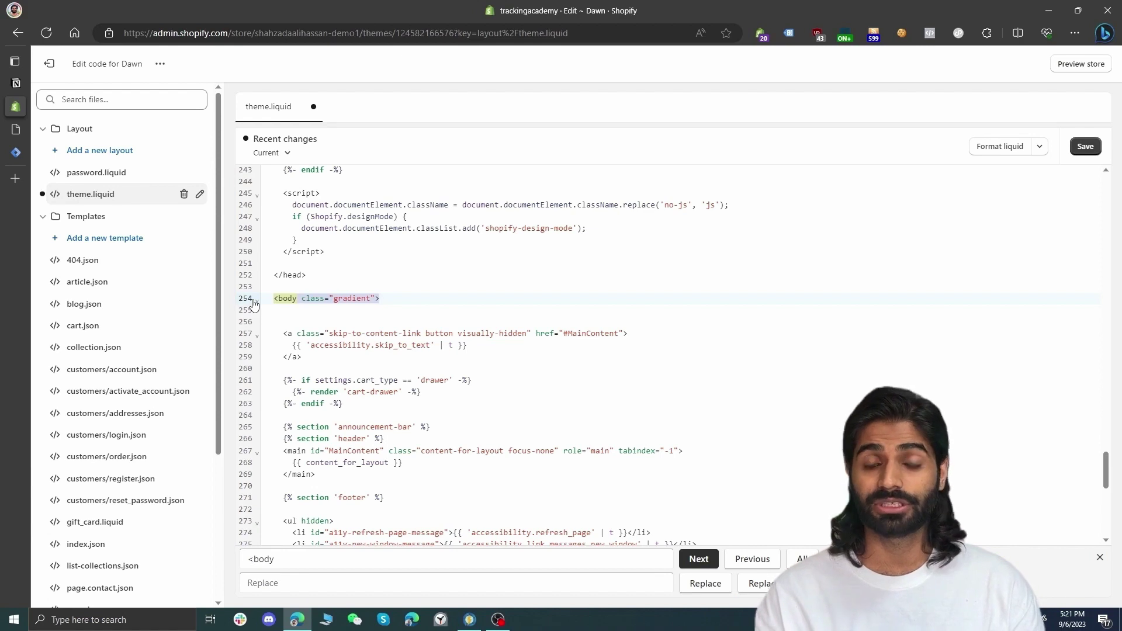
click(285, 310)
key(Escape)
key(Return)
key(Return)
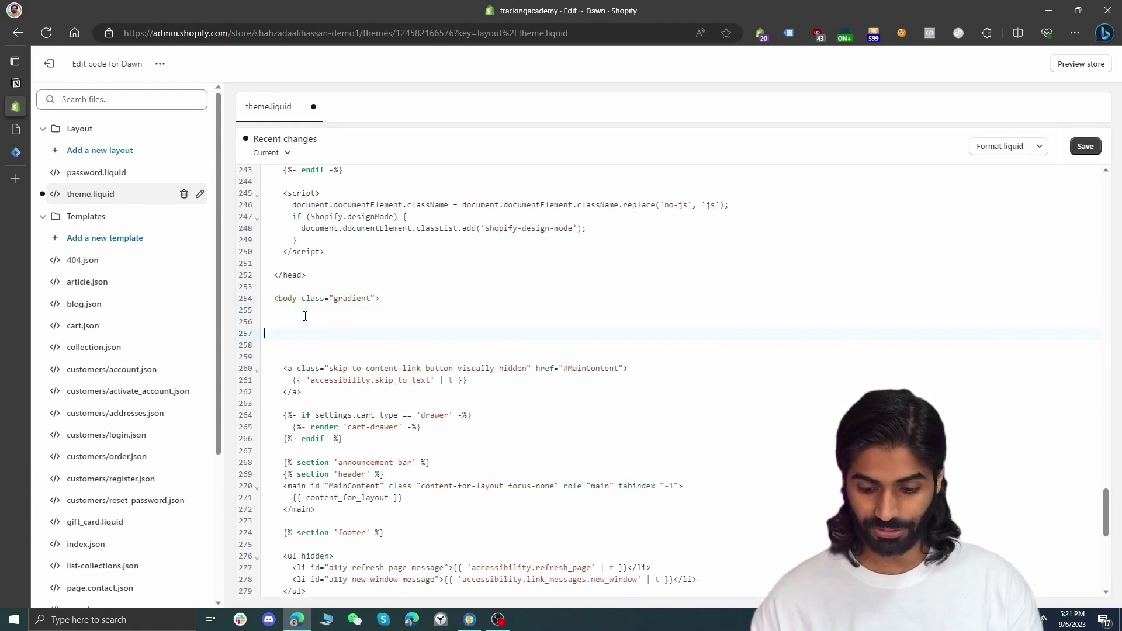
key(ctrl+v)
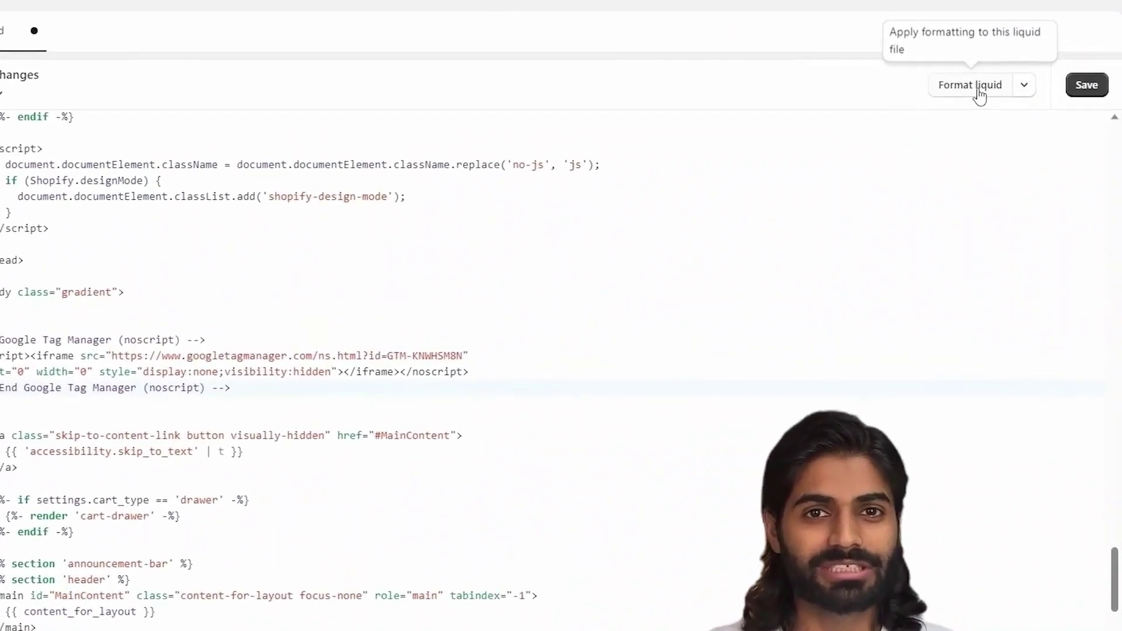
- Format and save theme.liquid, then preview the live store
click(1006, 148)
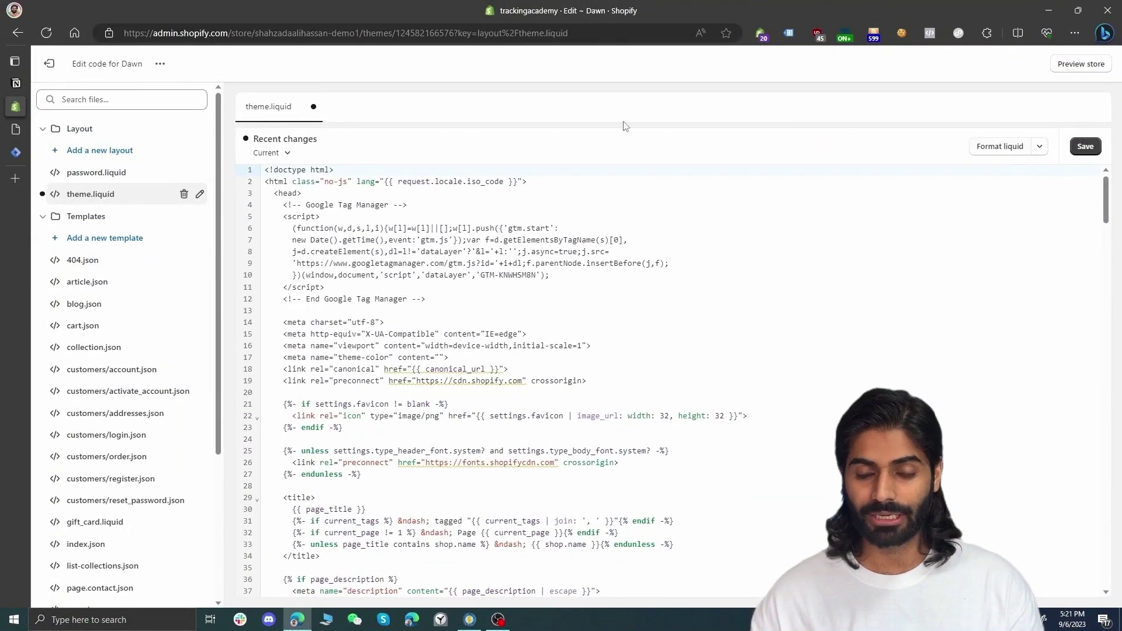
click(1093, 150)
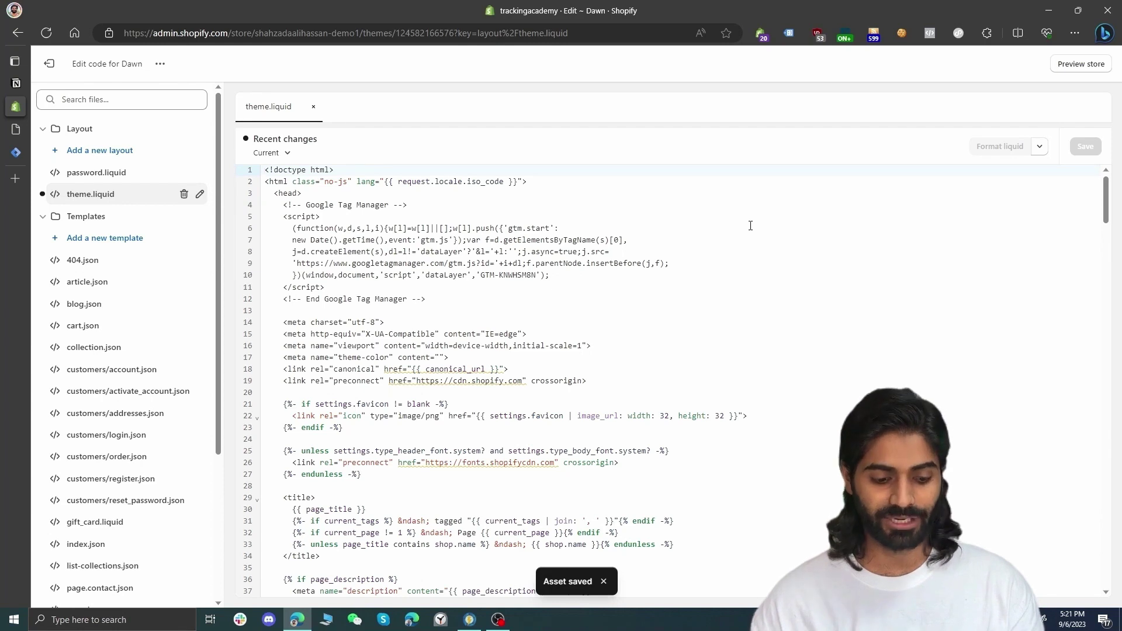
mouse_move(6, 153)
click(35, 129)
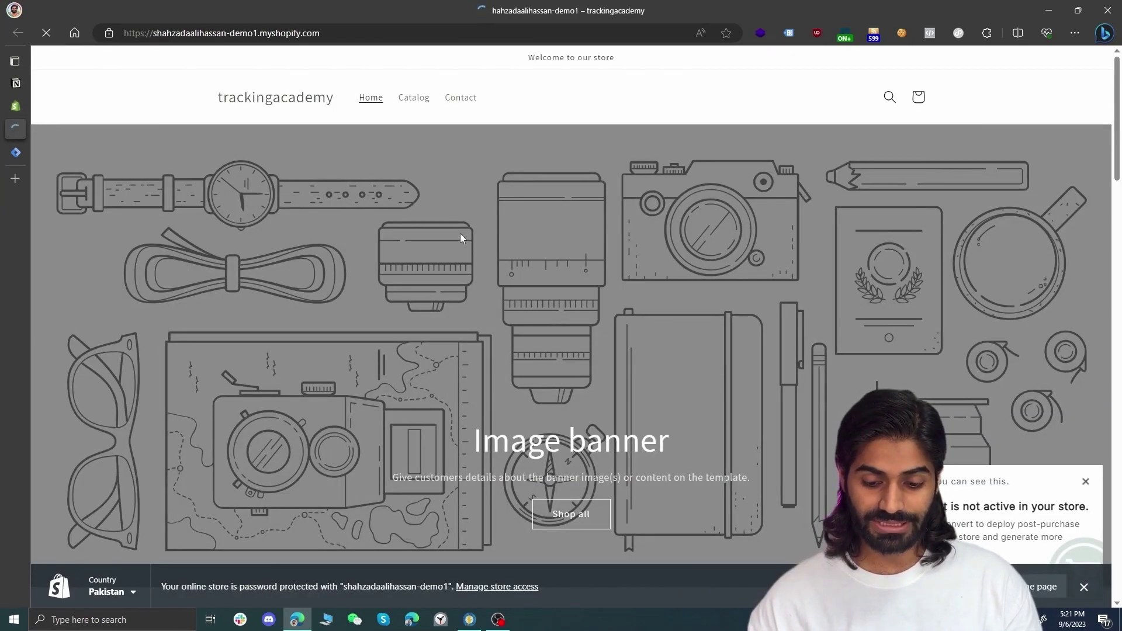
- Confirm Tag Assistant detects GTM-KNWHSM8N on the home and Catalog pages, then return to the admin
click(788, 33)
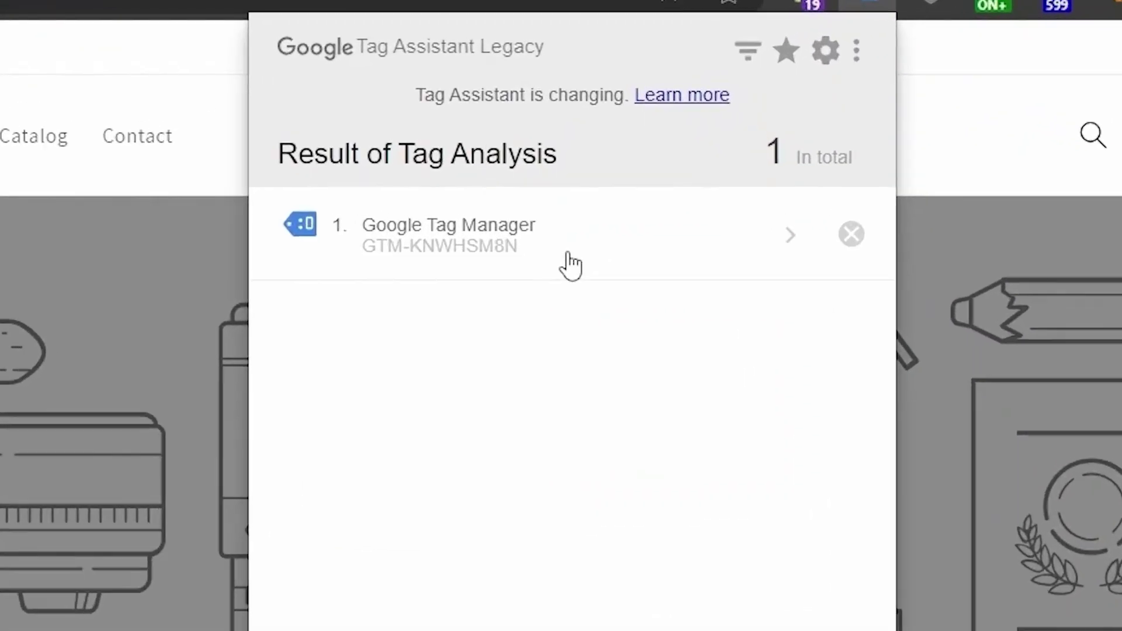
click(648, 149)
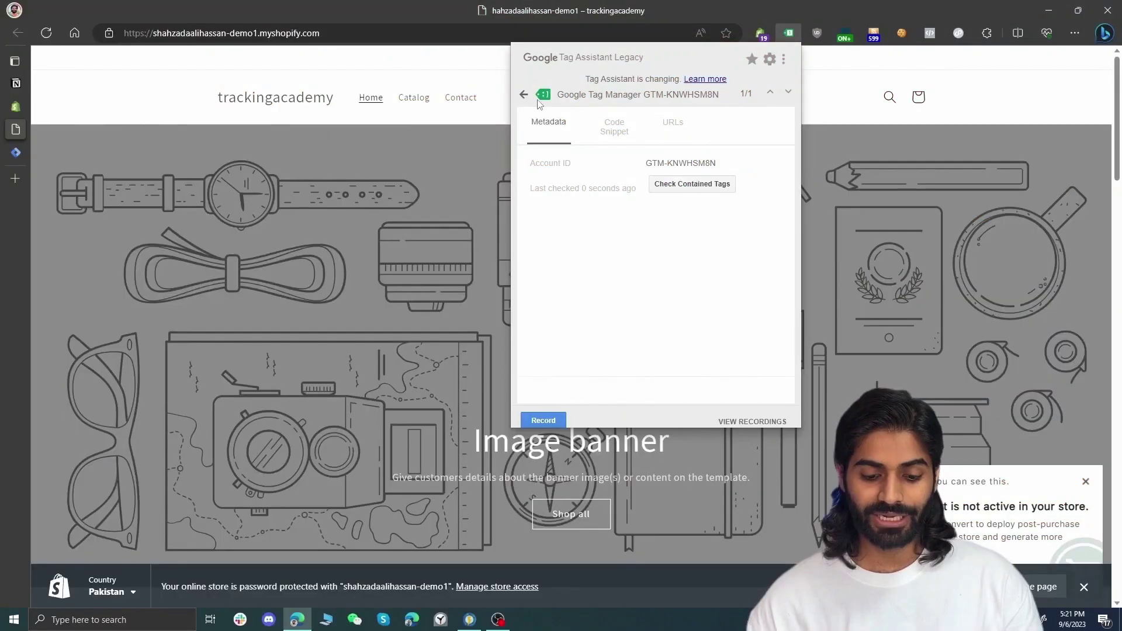
click(523, 96)
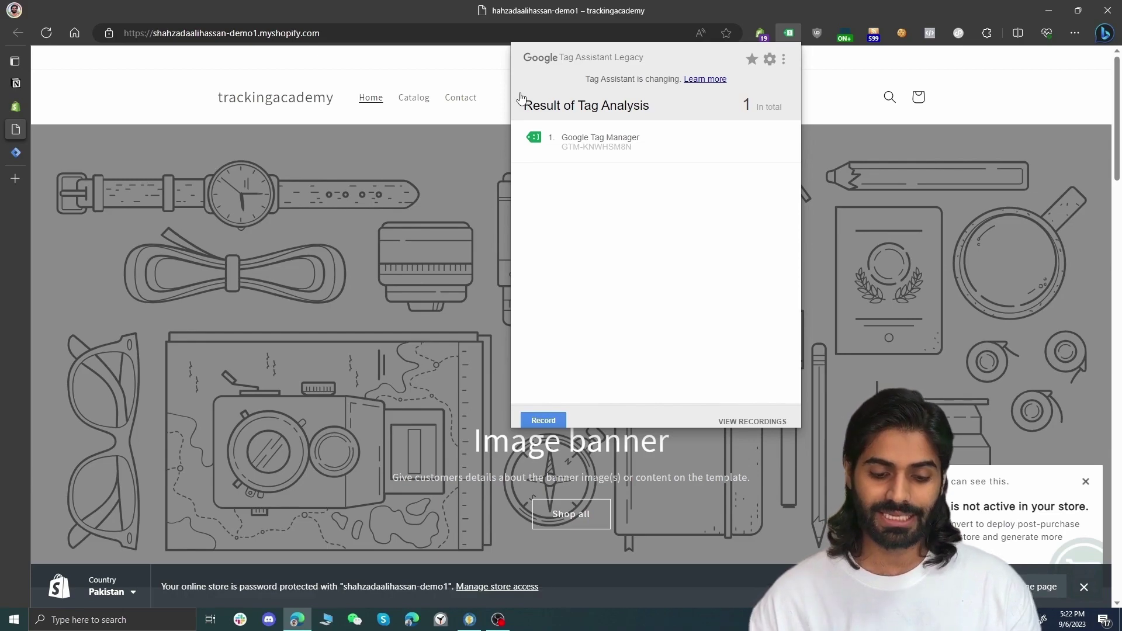
click(411, 99)
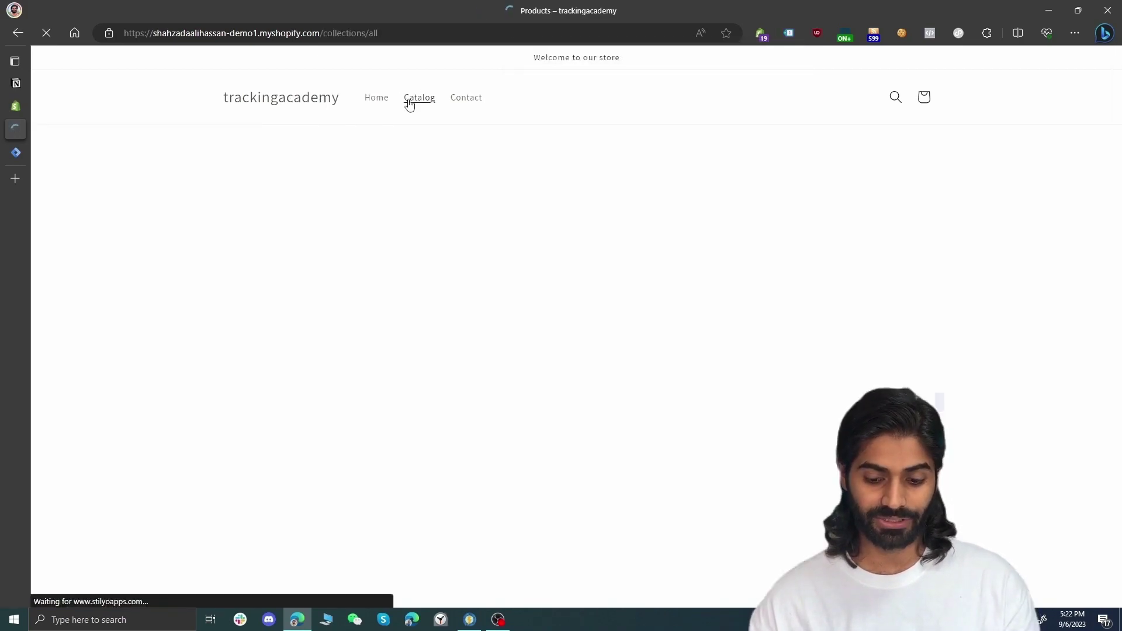
click(791, 34)
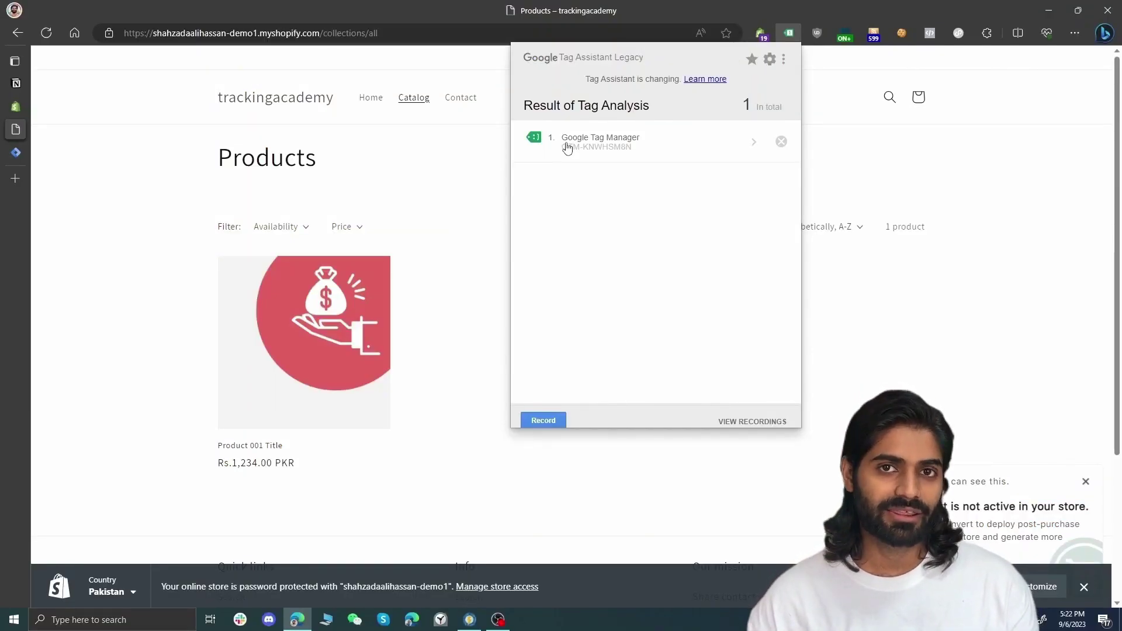
click(15, 108)
- Open Settings > Checkout and scroll down to the Order status page section
click(15, 108)
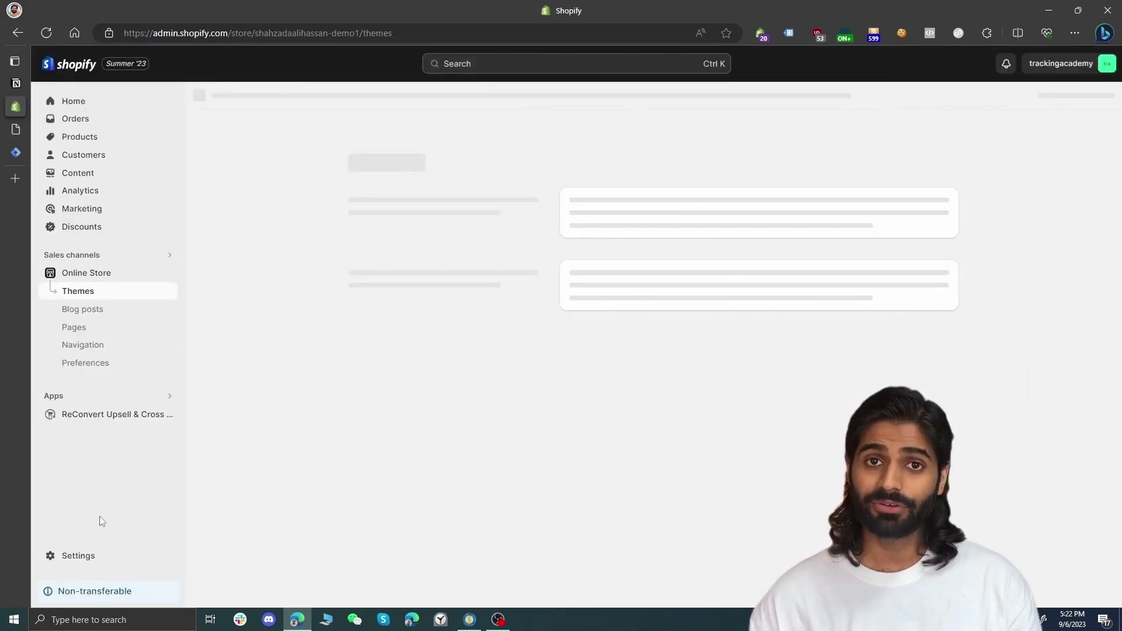
click(85, 557)
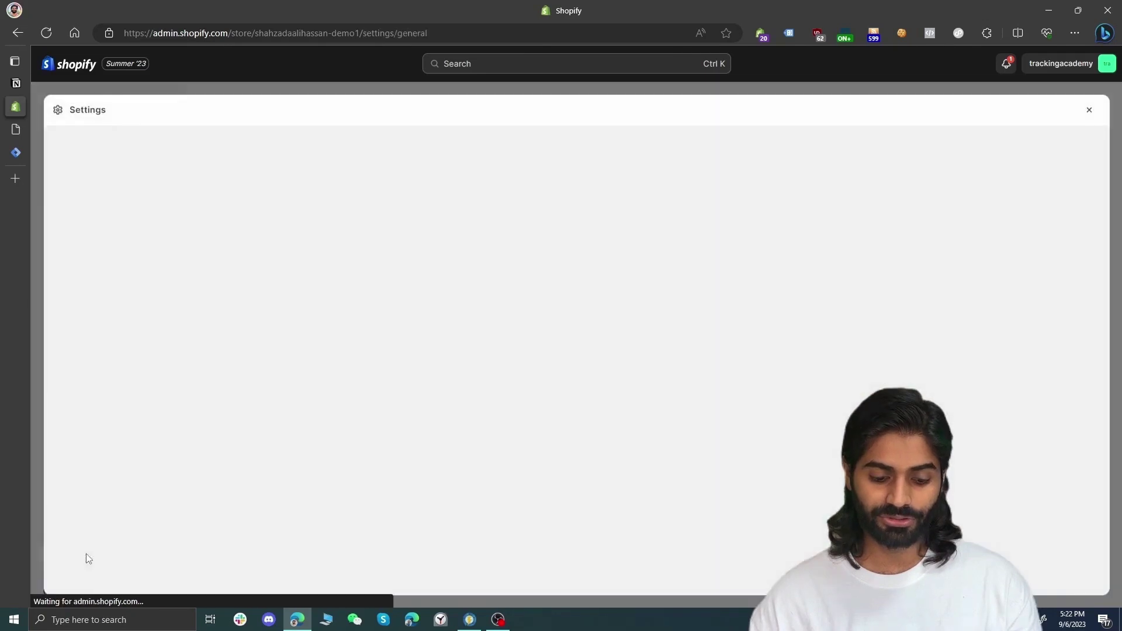
click(246, 317)
drag(1110, 193, 1110, 574)
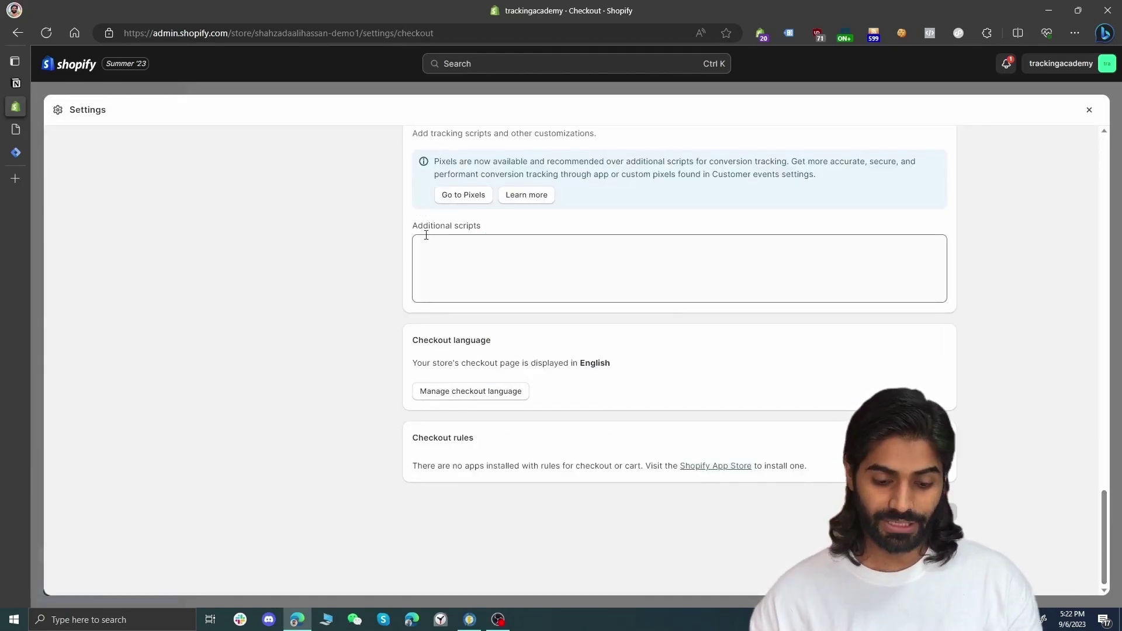
- Copy the GTM head snippet and paste it into the order status Additional scripts box
click(15, 153)
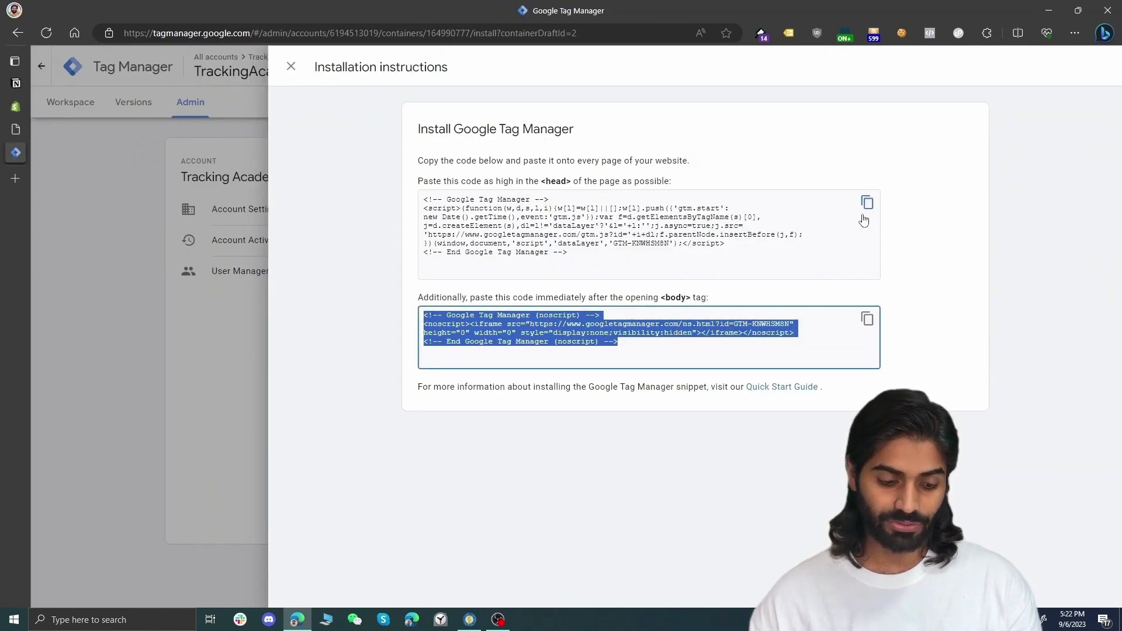
click(868, 202)
click(15, 107)
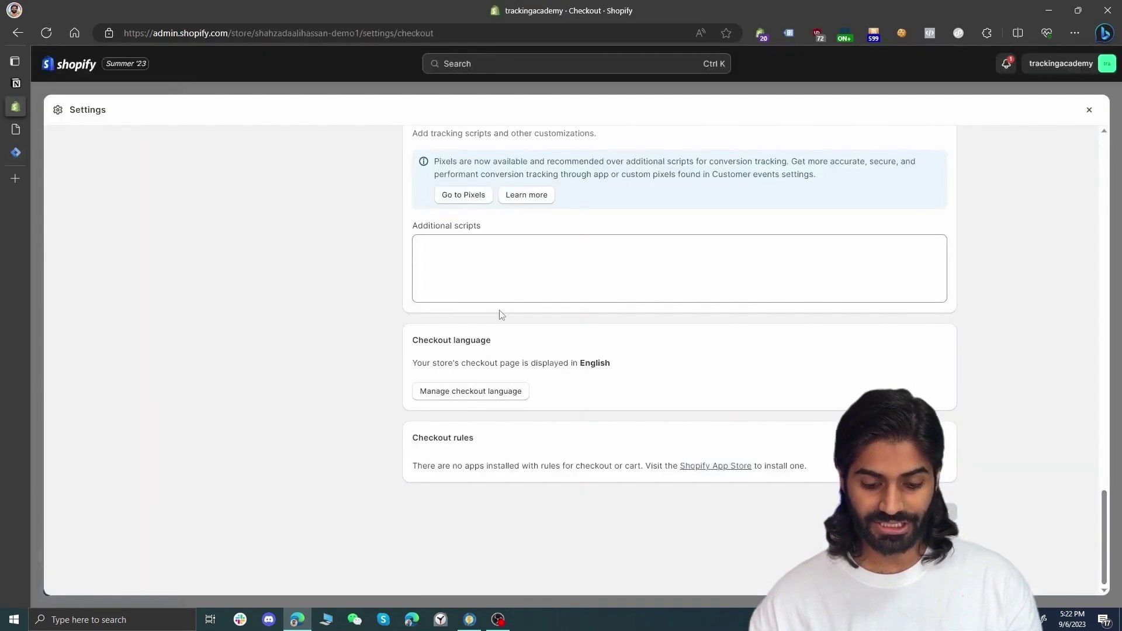
key(ctrl+v)
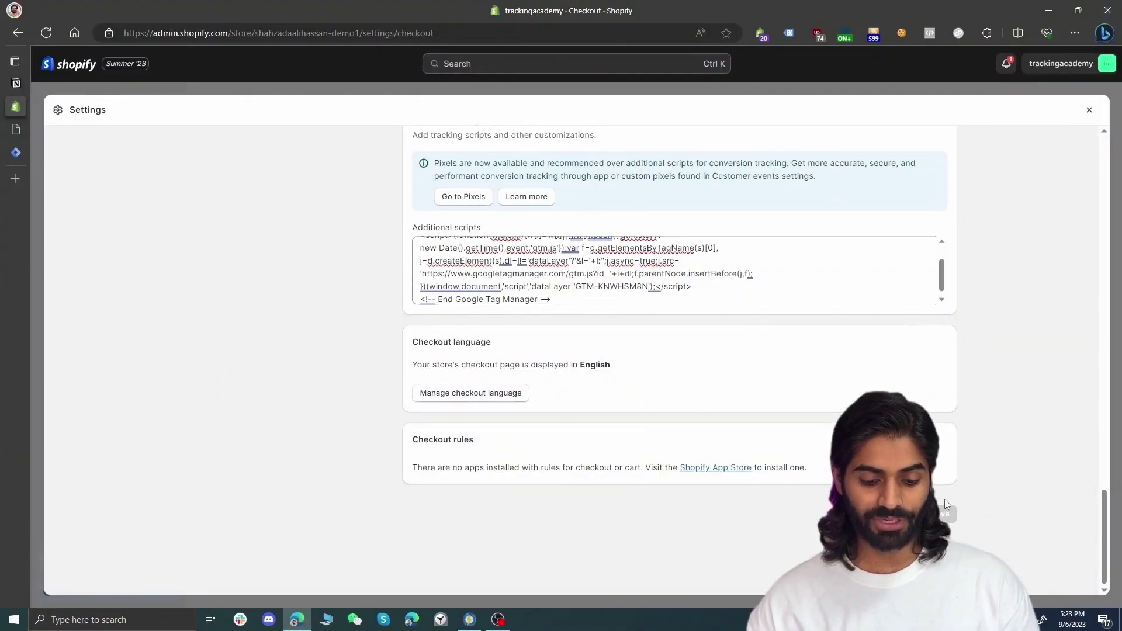
- Paste the GTM-KNWHSM8N snippet into the Post-purchase Additional scripts and save the checkout settings
scroll(944, 504, up, 5)
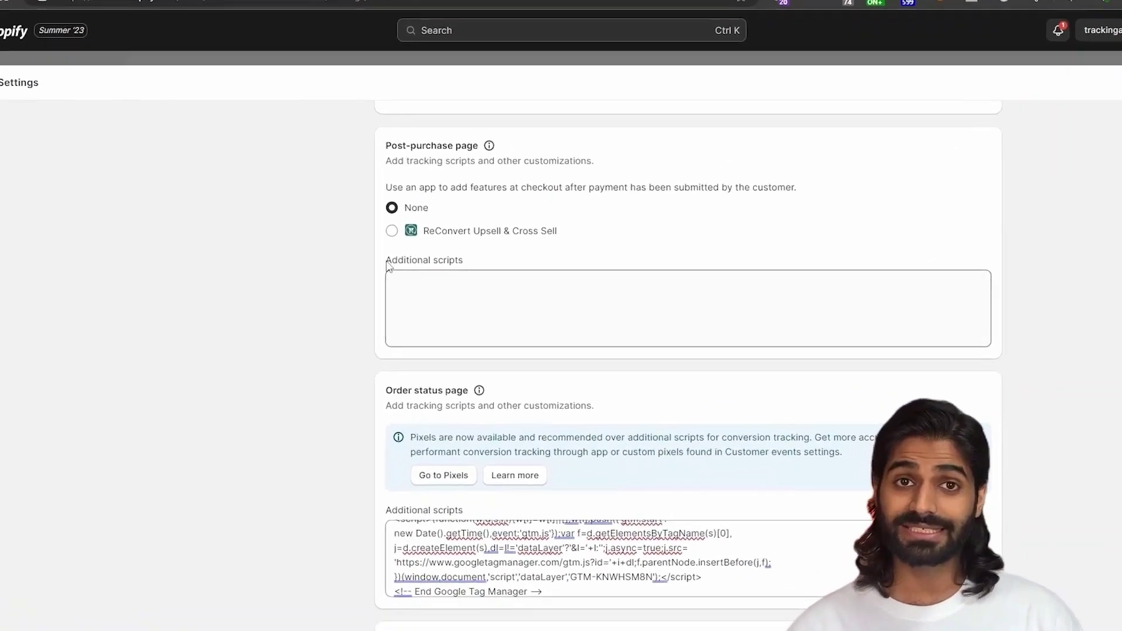
drag(414, 266, 484, 267)
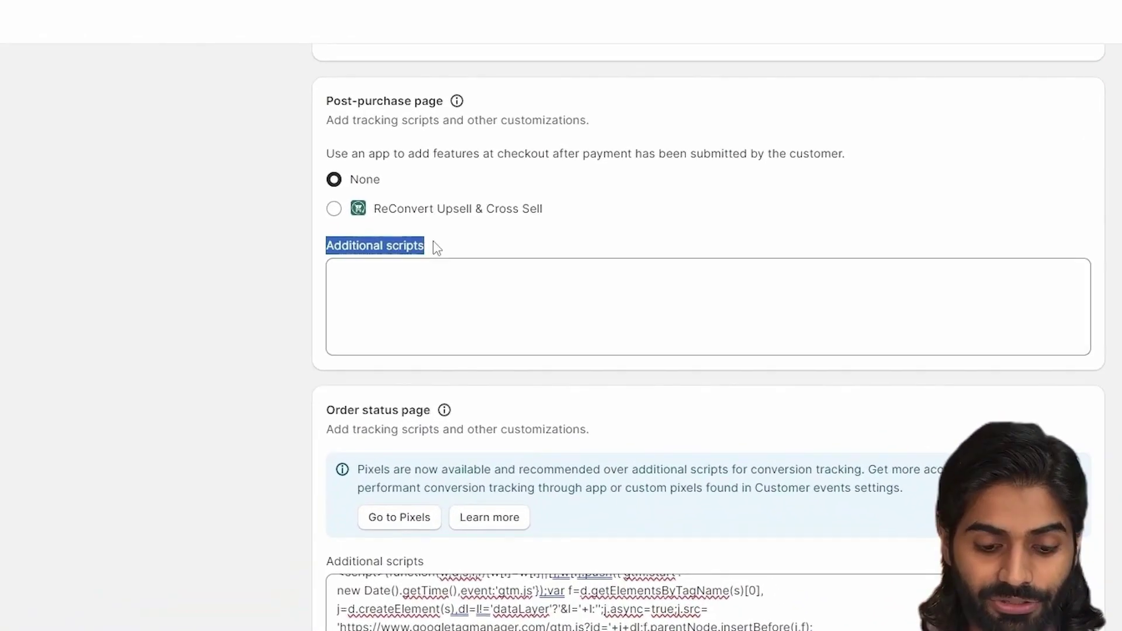
click(420, 305)
key(ctrl+v)
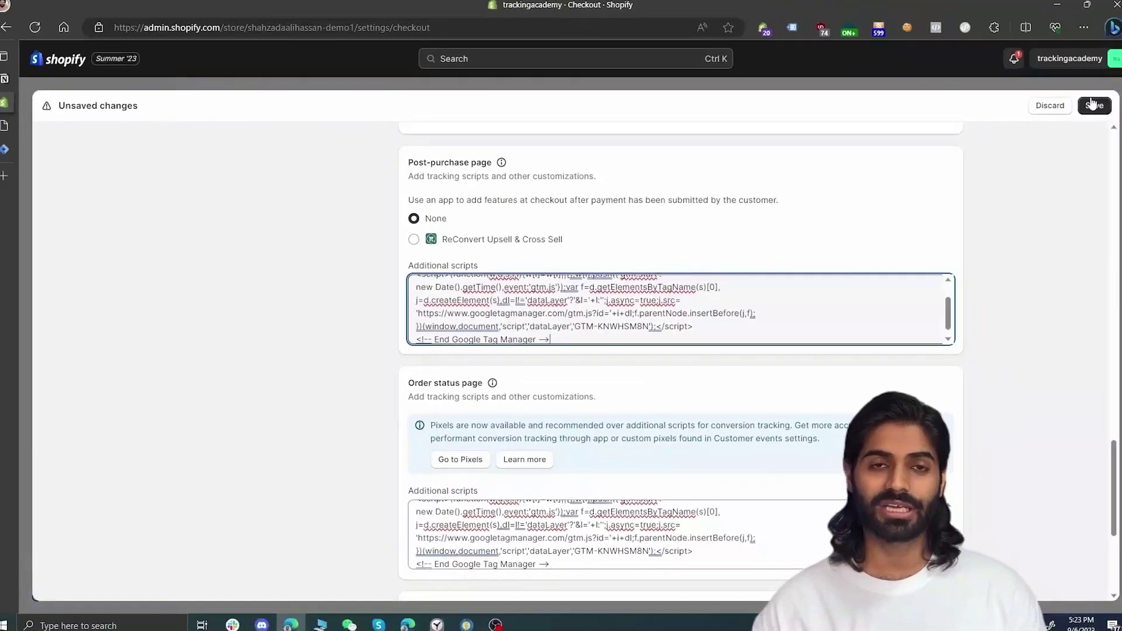
click(1084, 110)
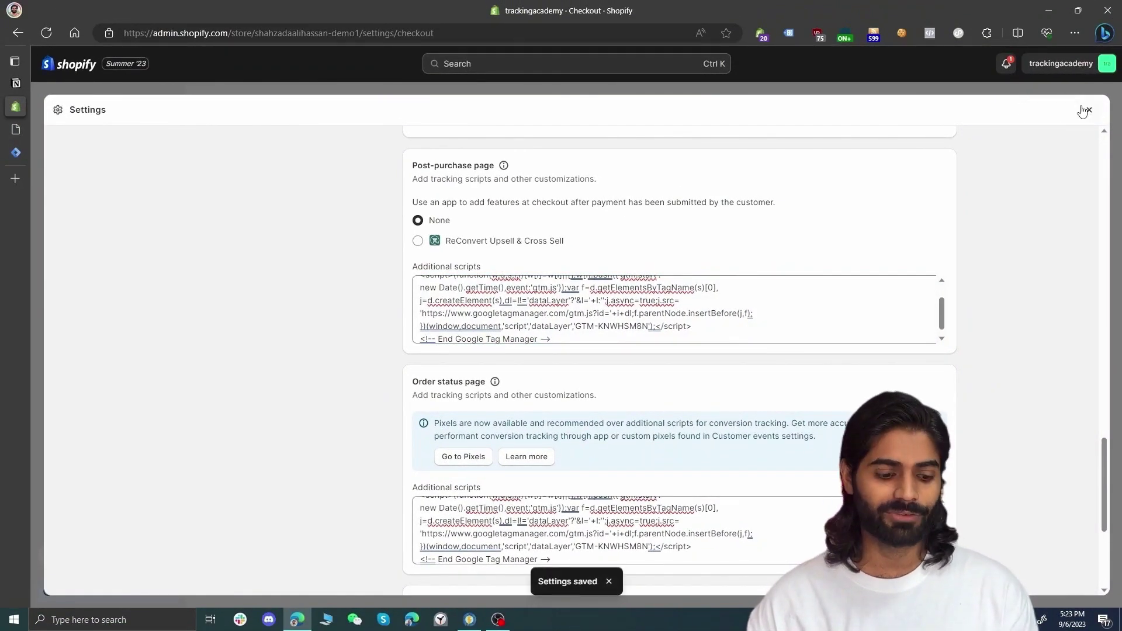
click(15, 152)
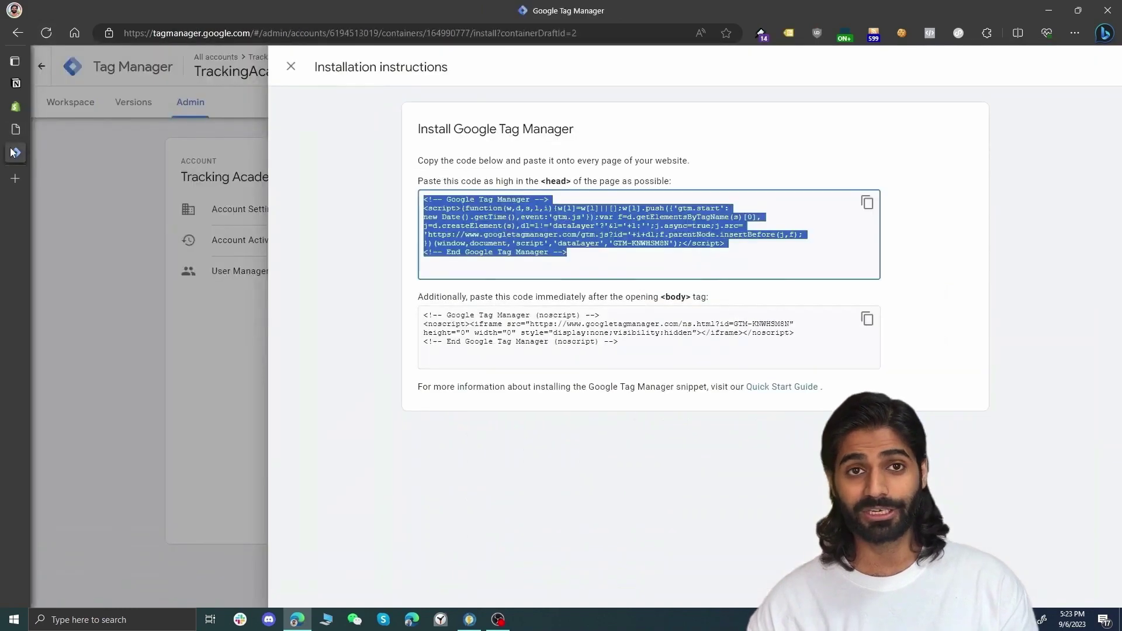
click(868, 319)
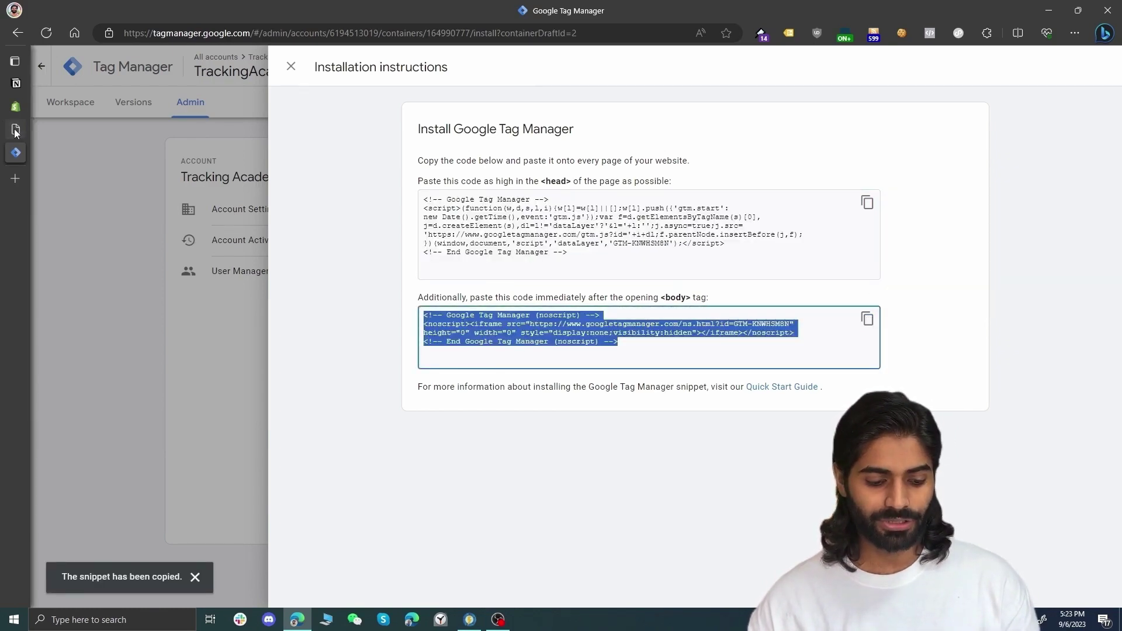
click(15, 130)
click(16, 107)
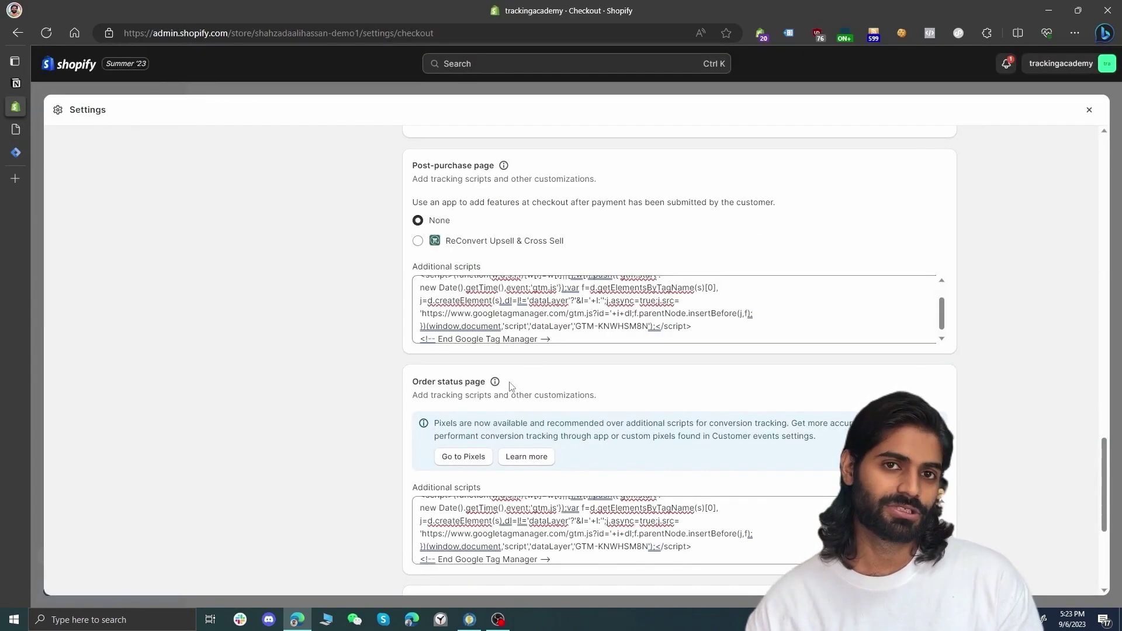
scroll(509, 386, down, 1)
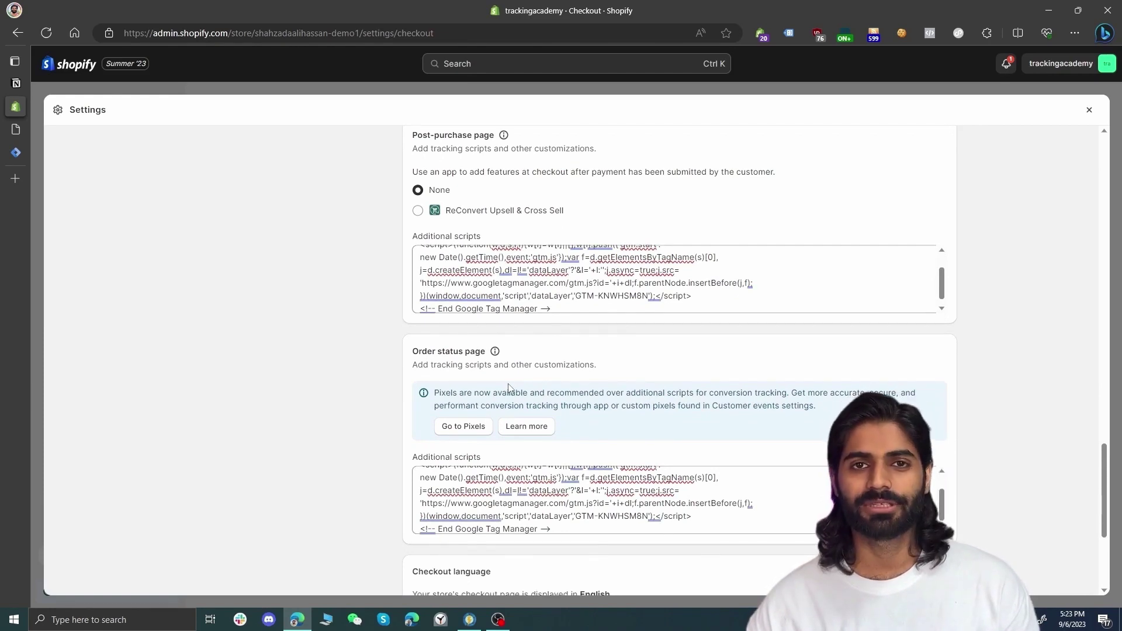